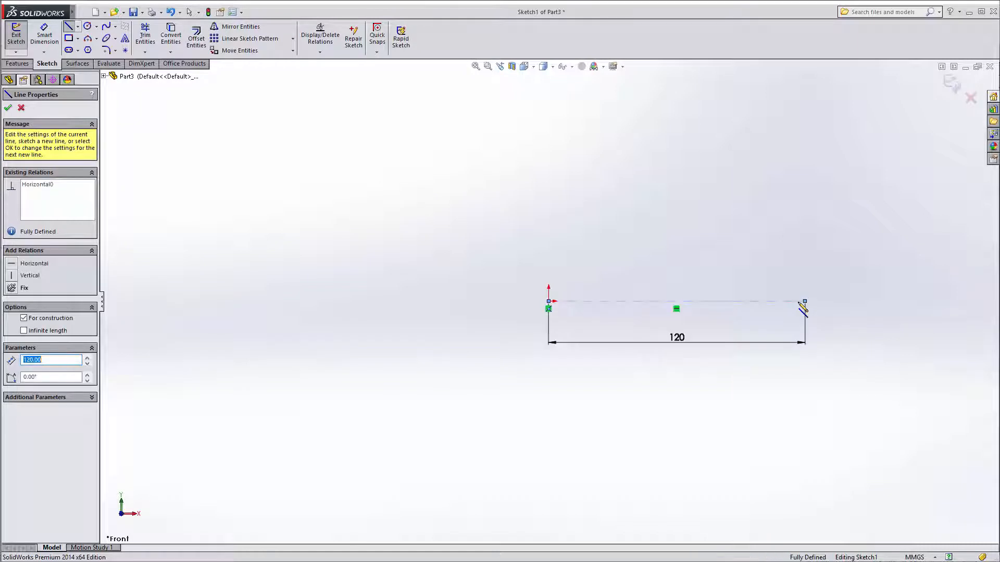
Draw the right end face and the right step's top edge from the 120 centerline's right end
scroll(802, 304, down, 5)
scroll(801, 312, up, 4)
scroll(460, 332, down, 2)
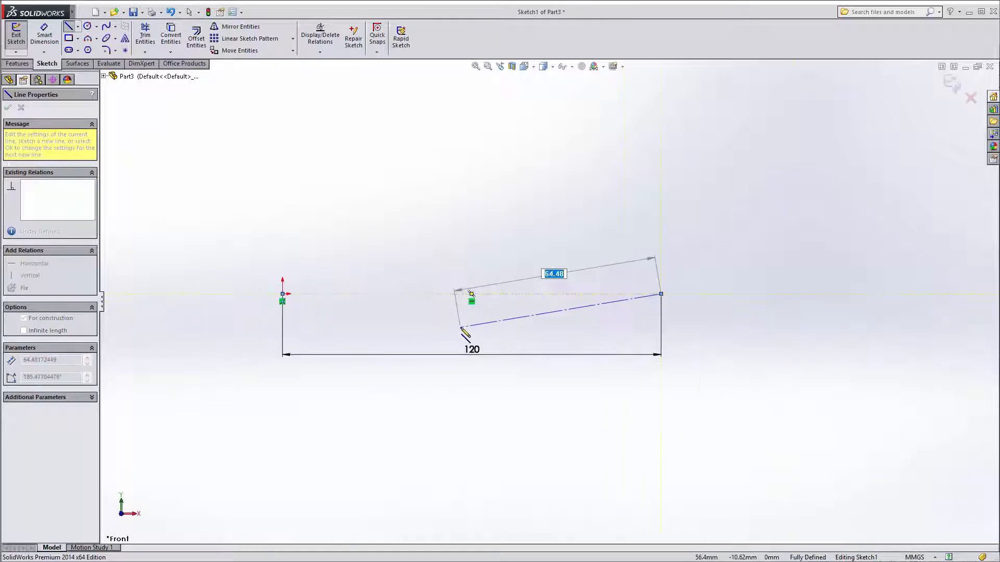
key(Escape)
click(71, 26)
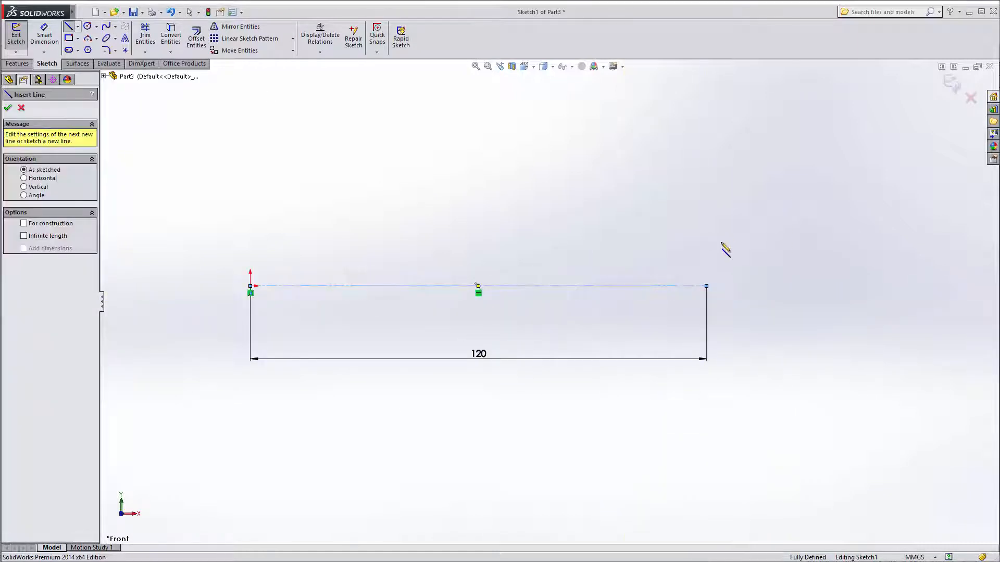
click(706, 286)
click(706, 242)
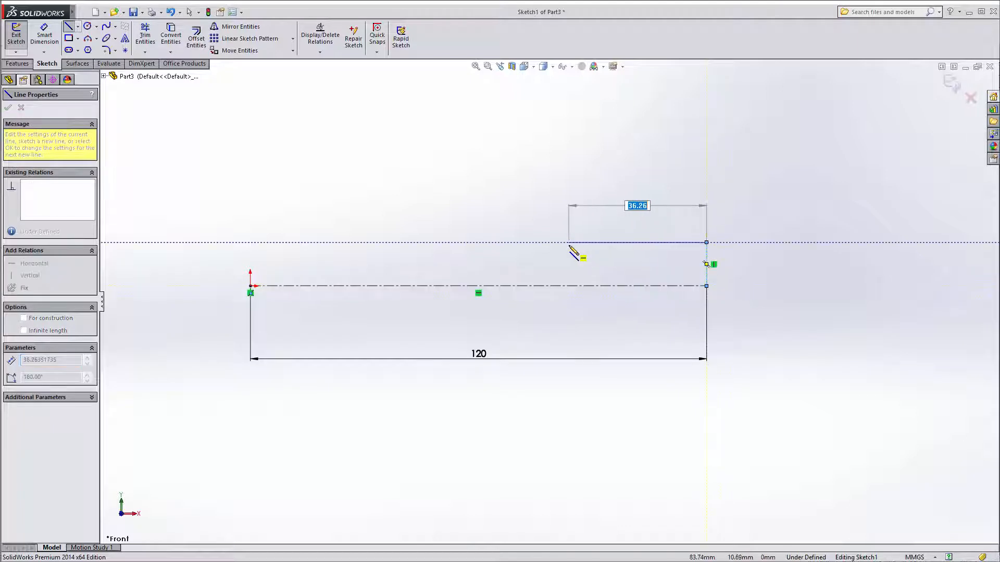
click(564, 243)
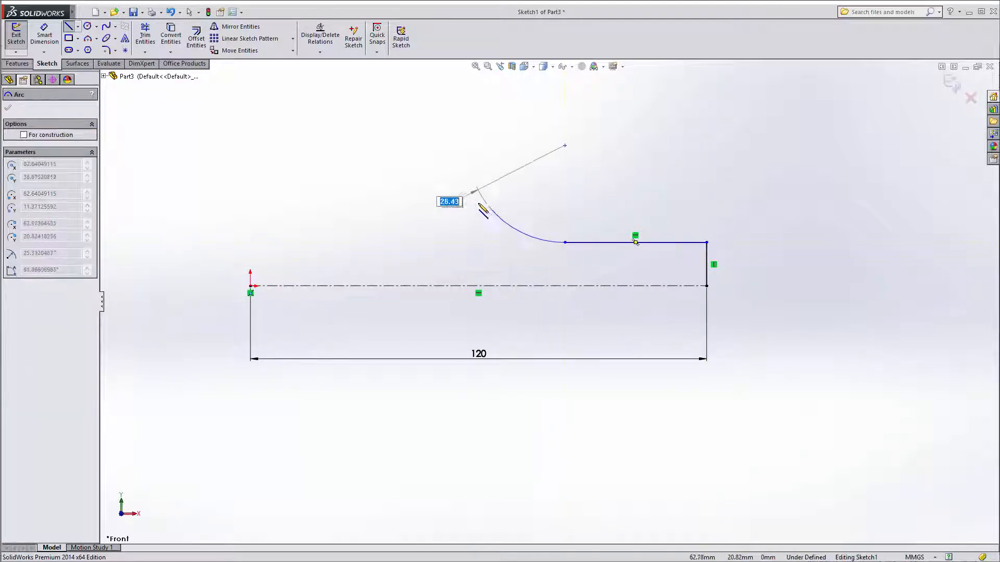
Delete the unwanted arc left over from the line drawing
click(441, 191)
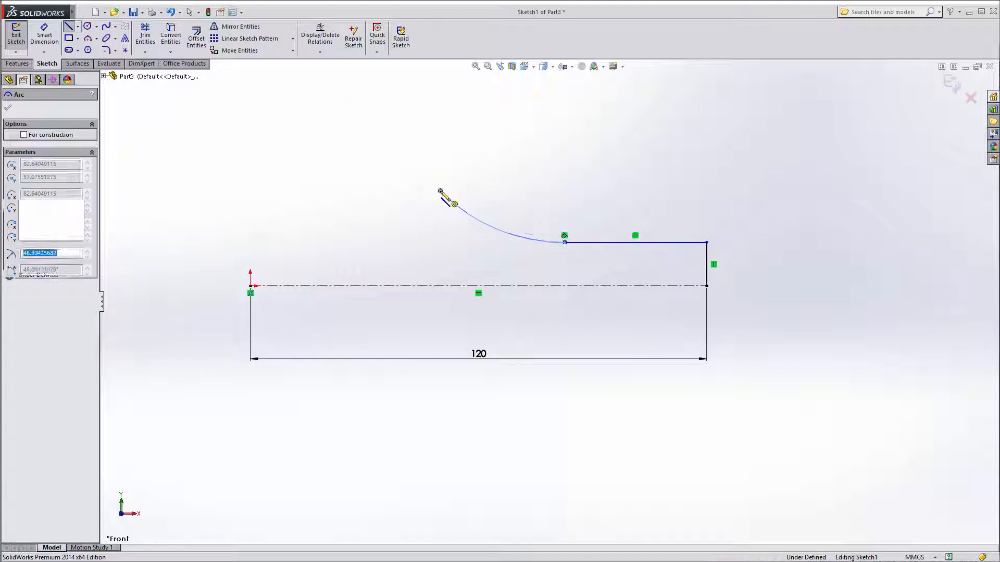
key(Escape)
click(507, 233)
key(Delete)
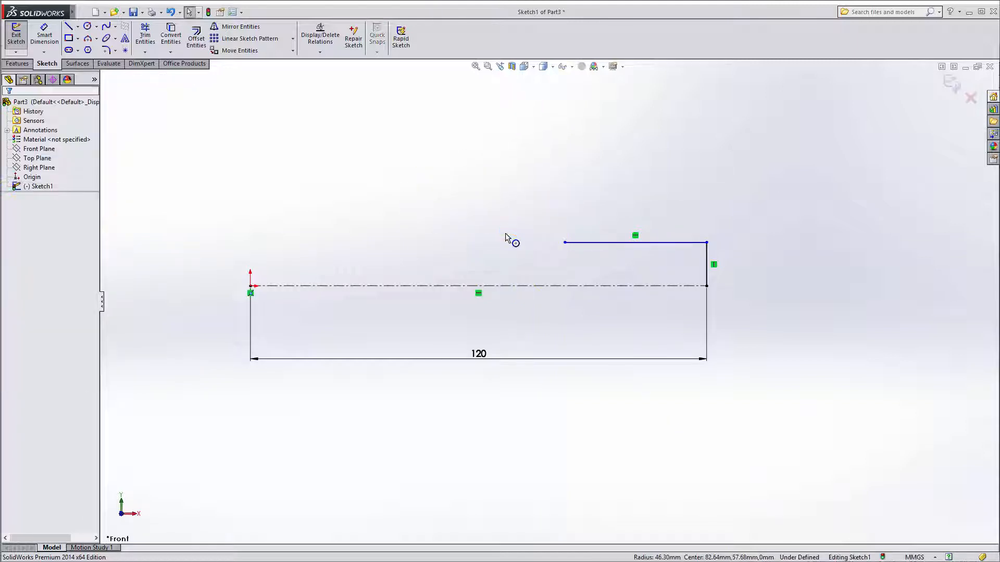
Draw the left end face and the left step's top edge starting from the origin
click(69, 27)
click(251, 286)
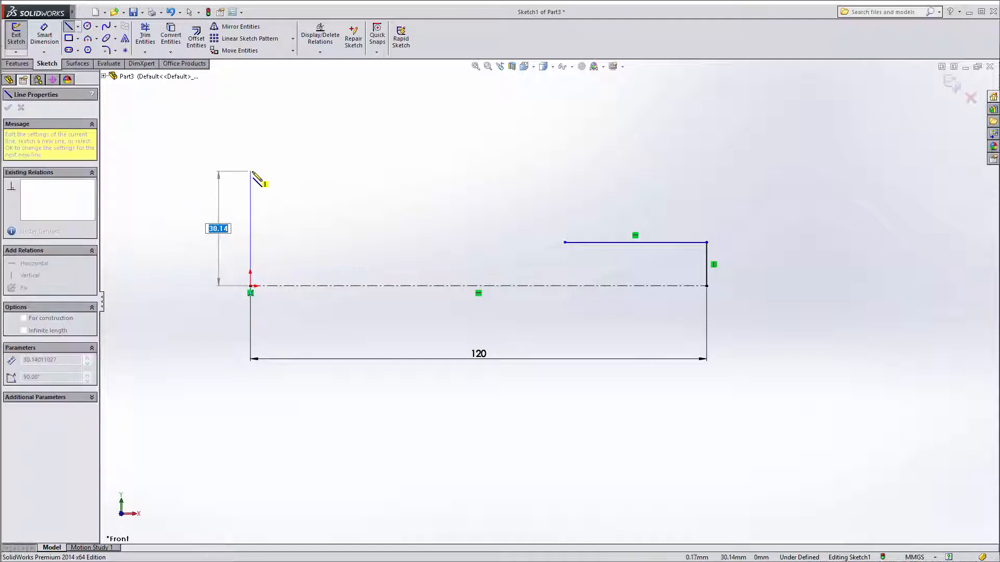
click(251, 211)
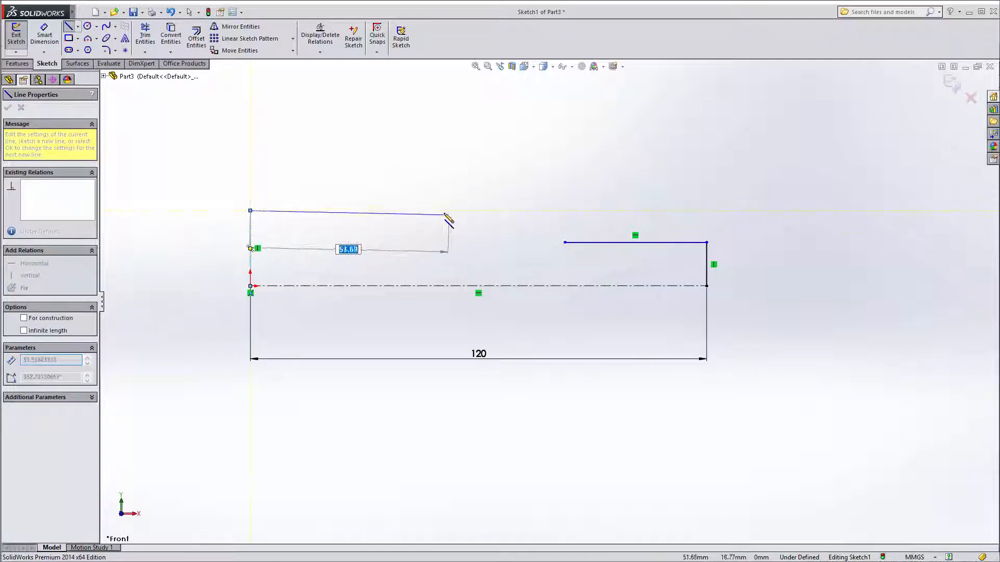
click(426, 211)
key(Escape)
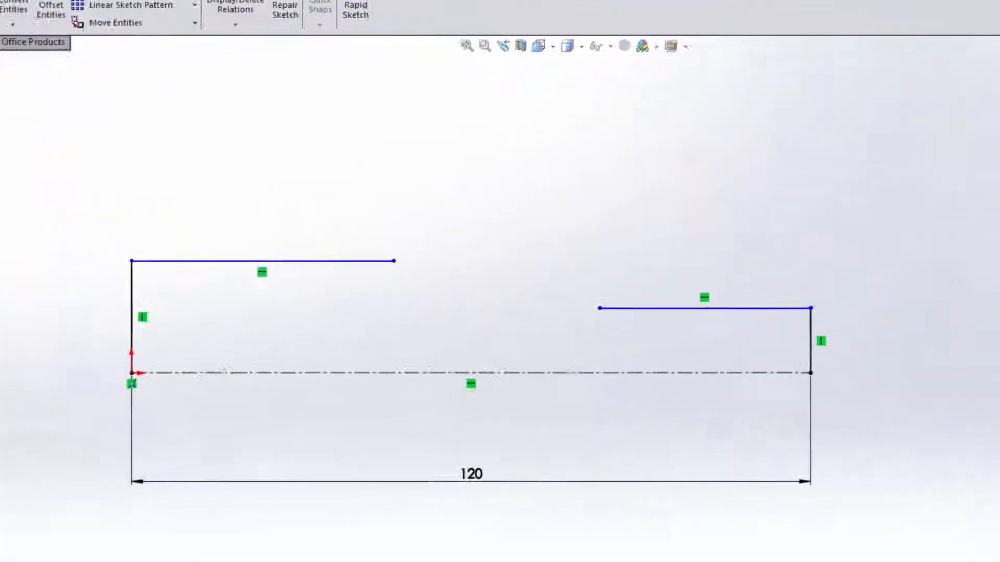
Join the right step to the left step with a tangent arc
click(600, 309)
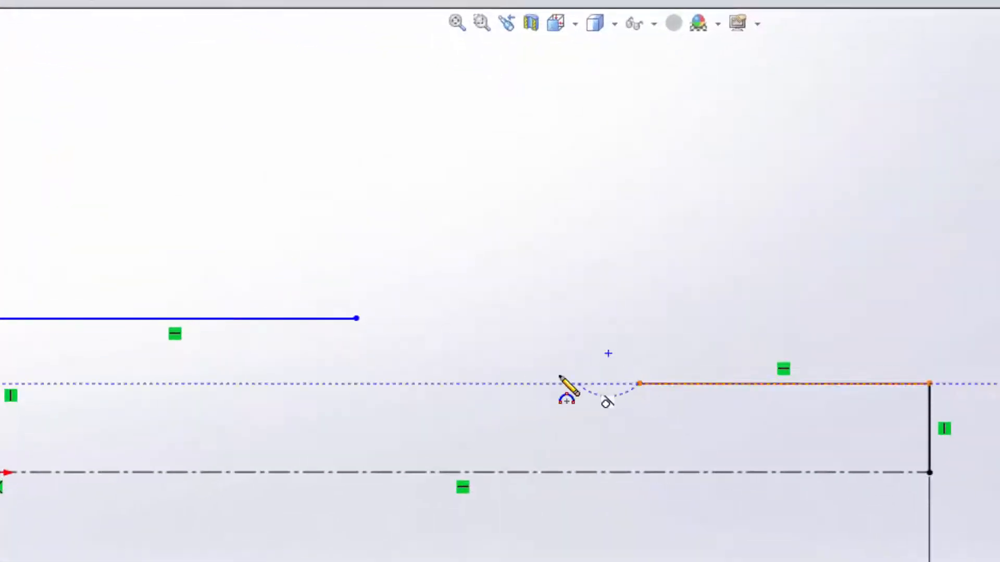
click(356, 319)
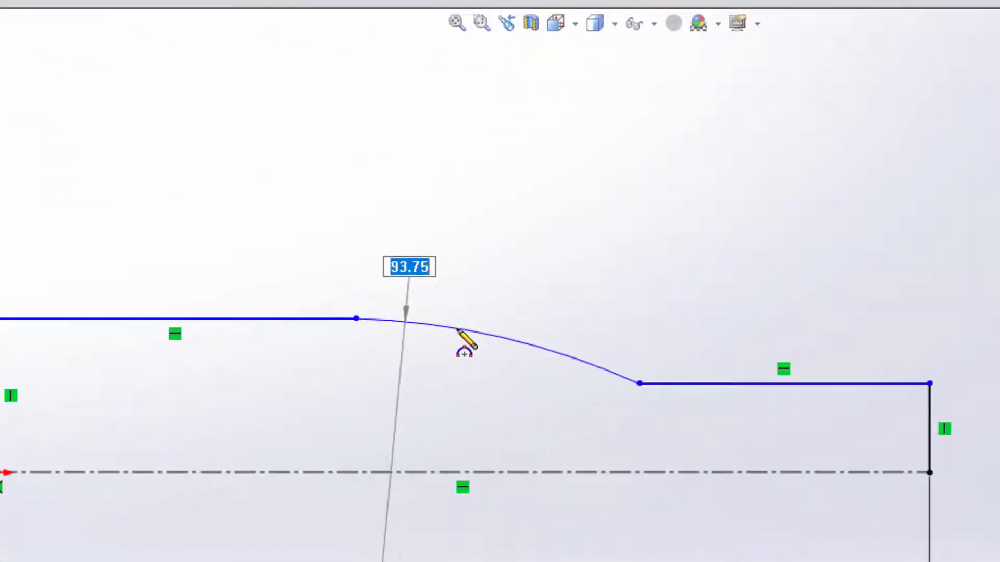
click(462, 336)
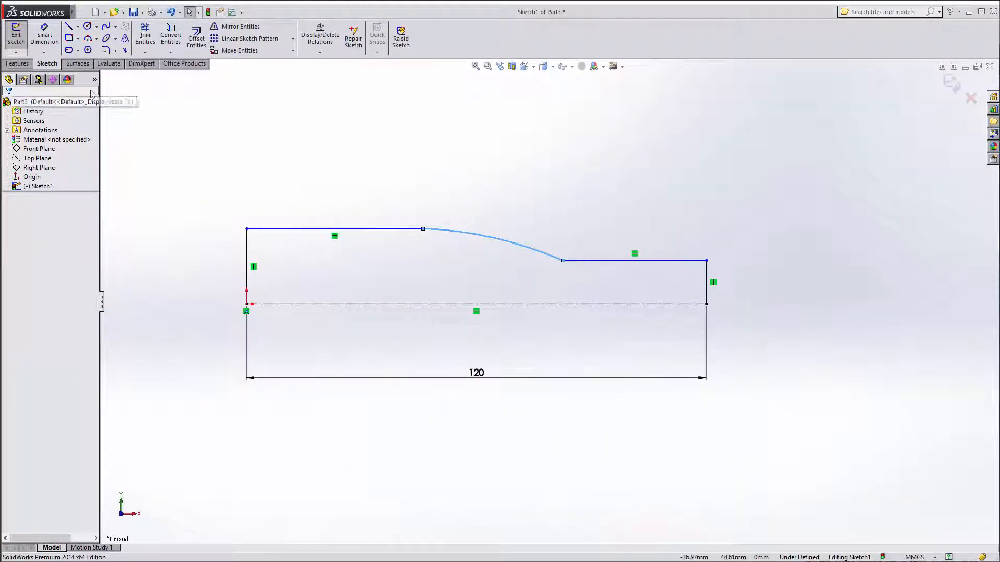
click(45, 39)
Dimension the right step with a 16 diameter and a 35 length
click(676, 261)
click(680, 305)
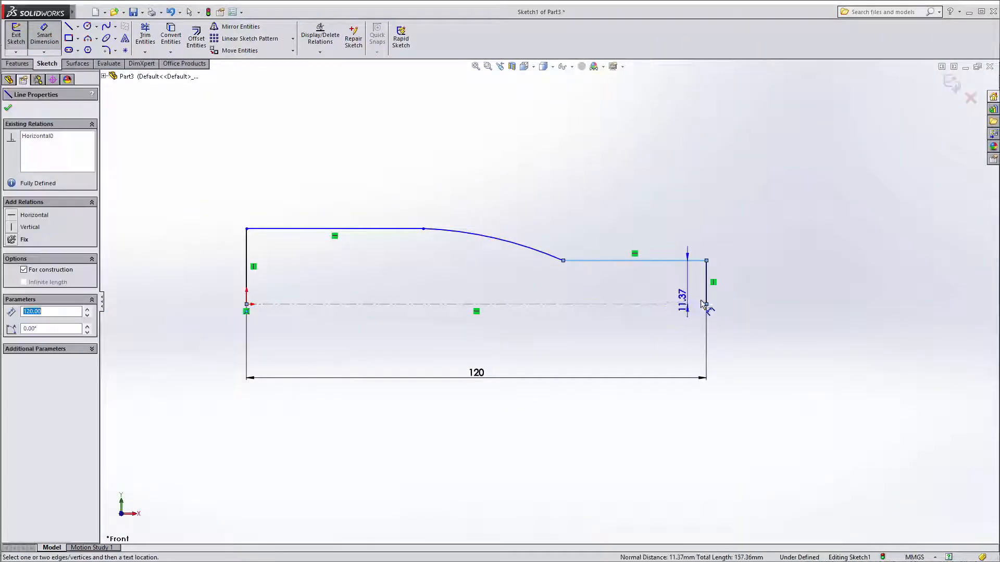
click(801, 321)
text(16)
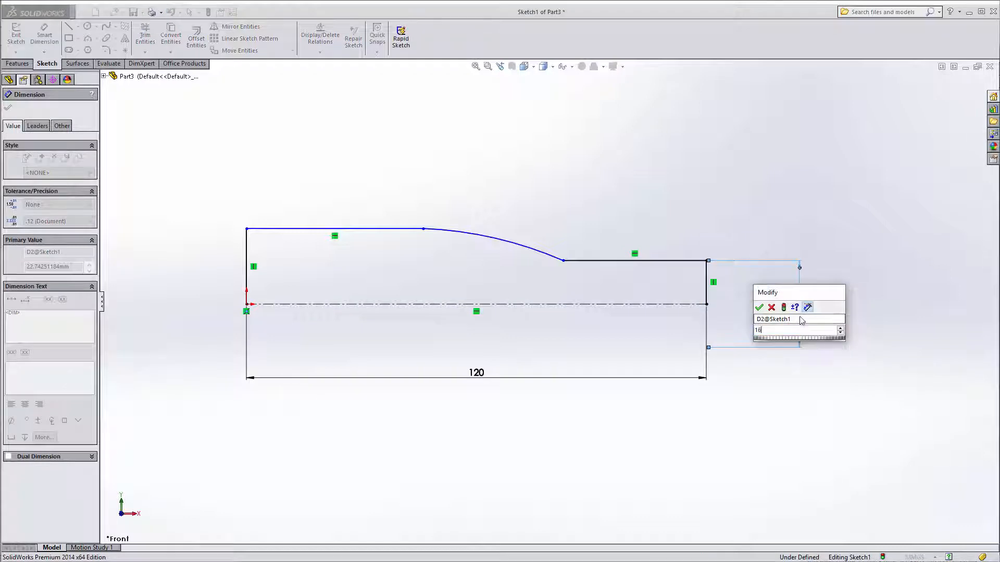
key(Return)
click(671, 275)
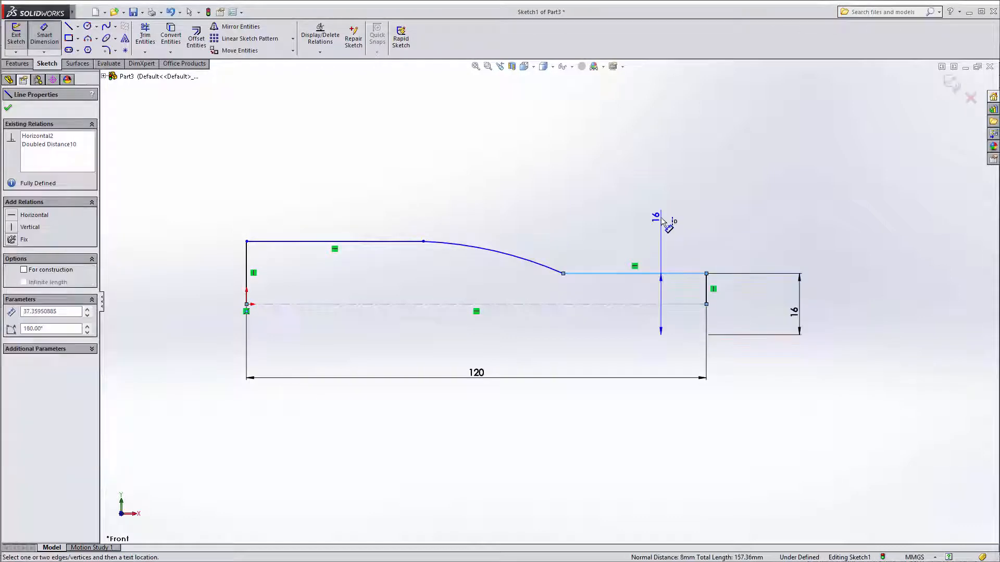
click(632, 218)
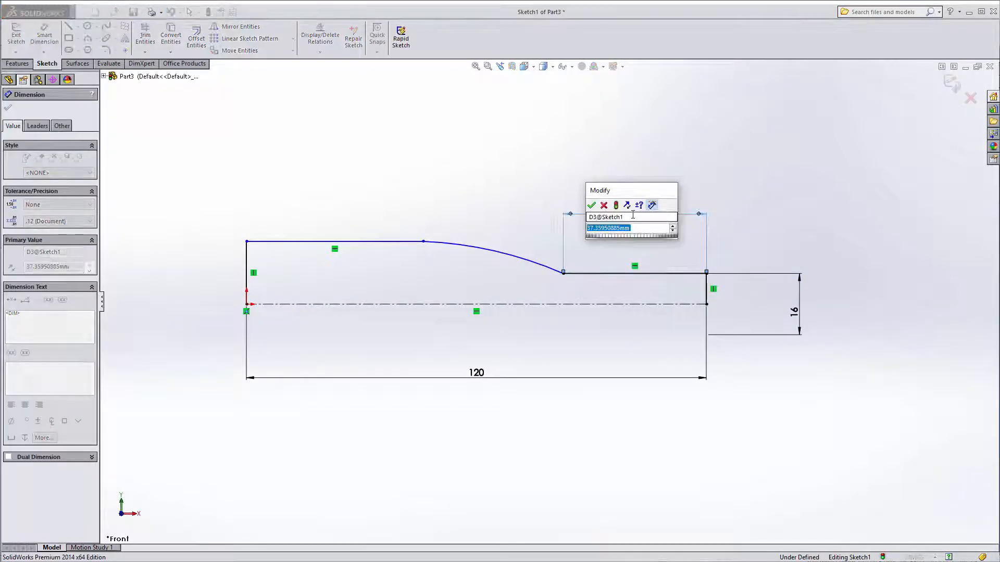
text(35)
key(Return)
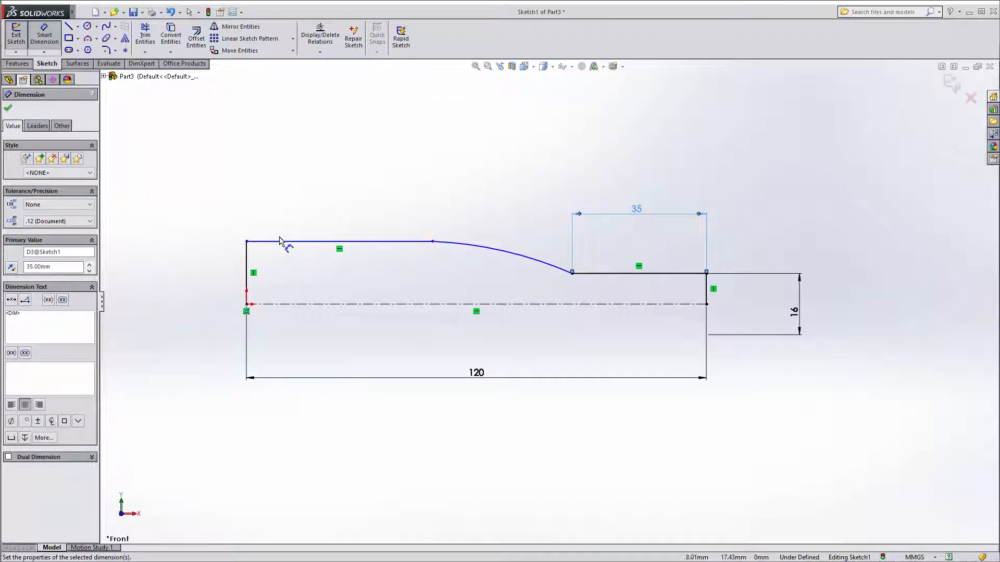
Dimension the left step with a 50 length and a 40 diameter
click(311, 245)
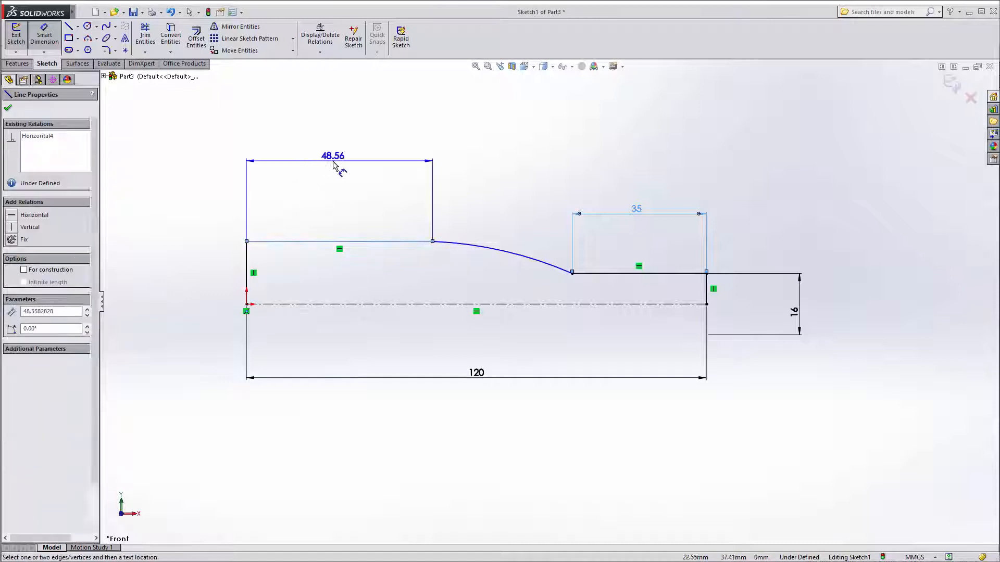
click(331, 162)
text(50)
key(Return)
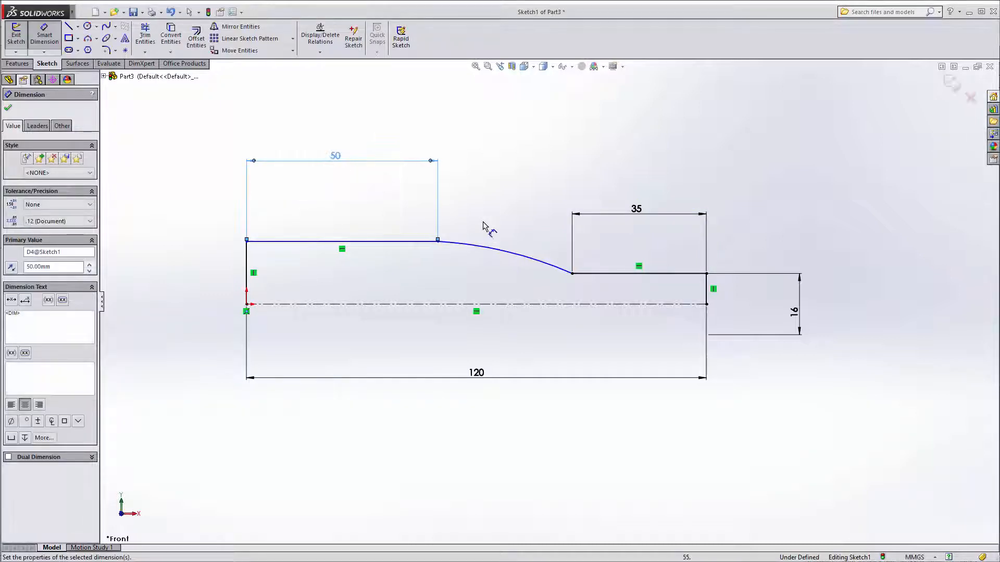
key(Escape)
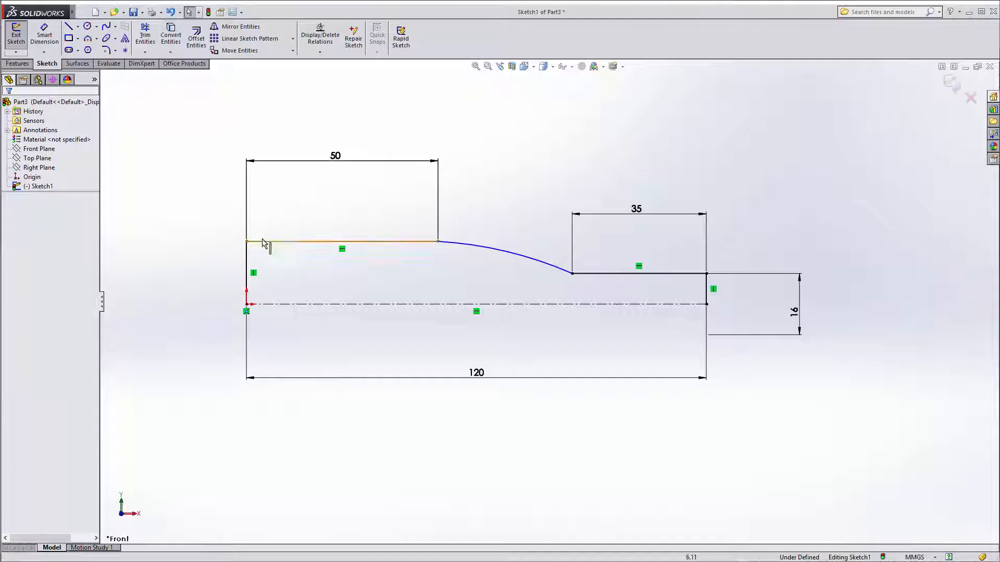
click(45, 38)
click(286, 241)
click(284, 304)
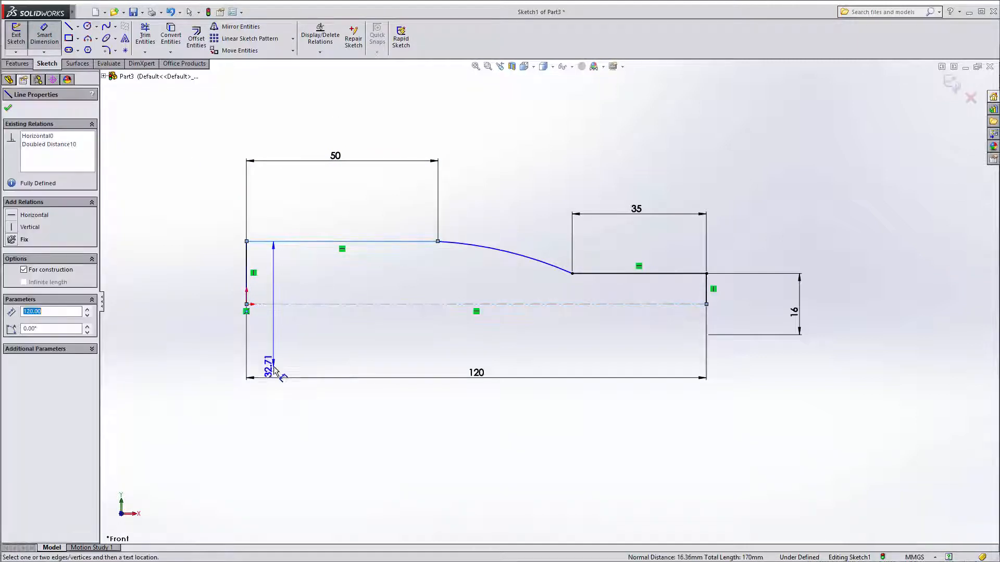
click(225, 284)
text(40)
key(Return)
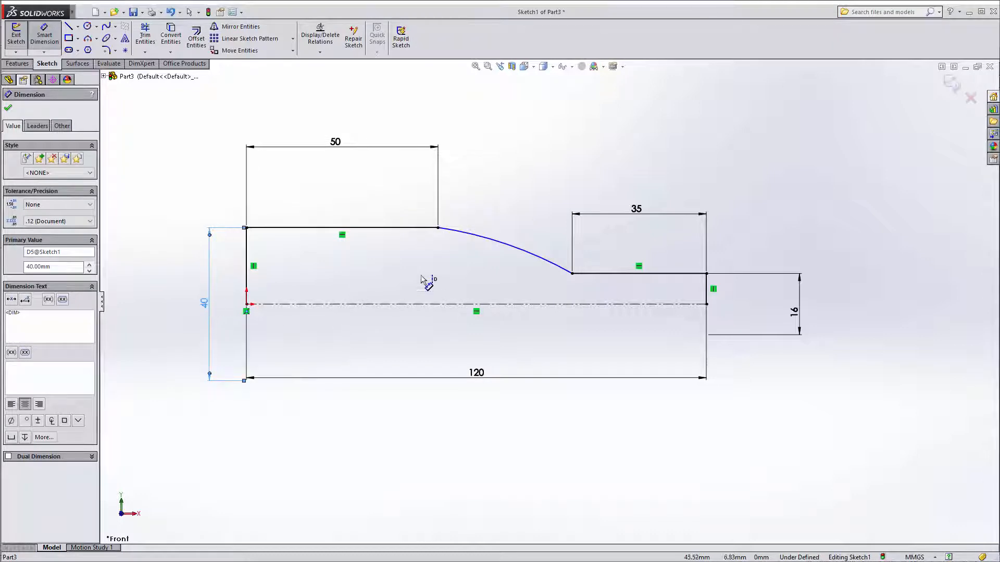
Give the arc an R90 radius and move its label lower along the arc
click(523, 250)
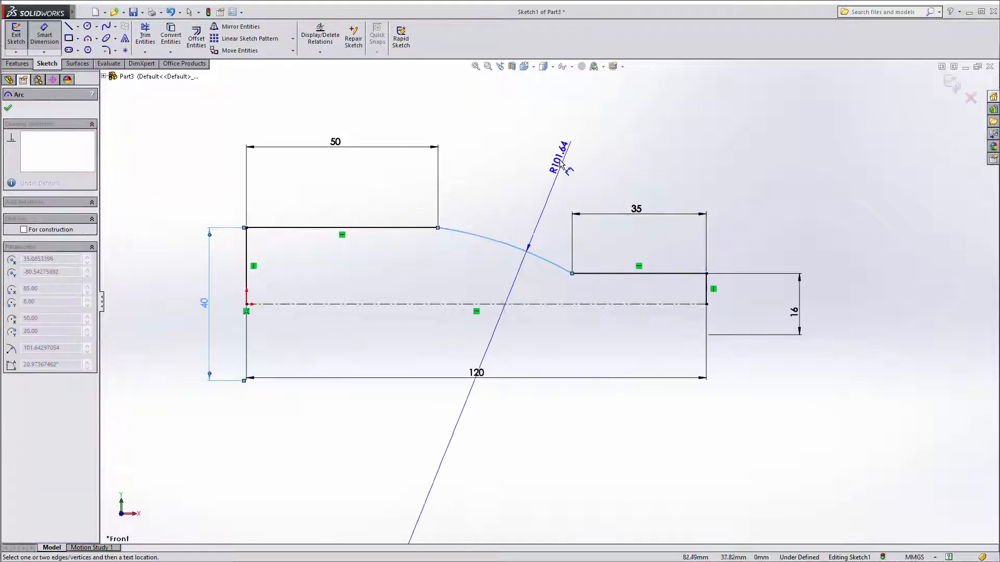
click(528, 159)
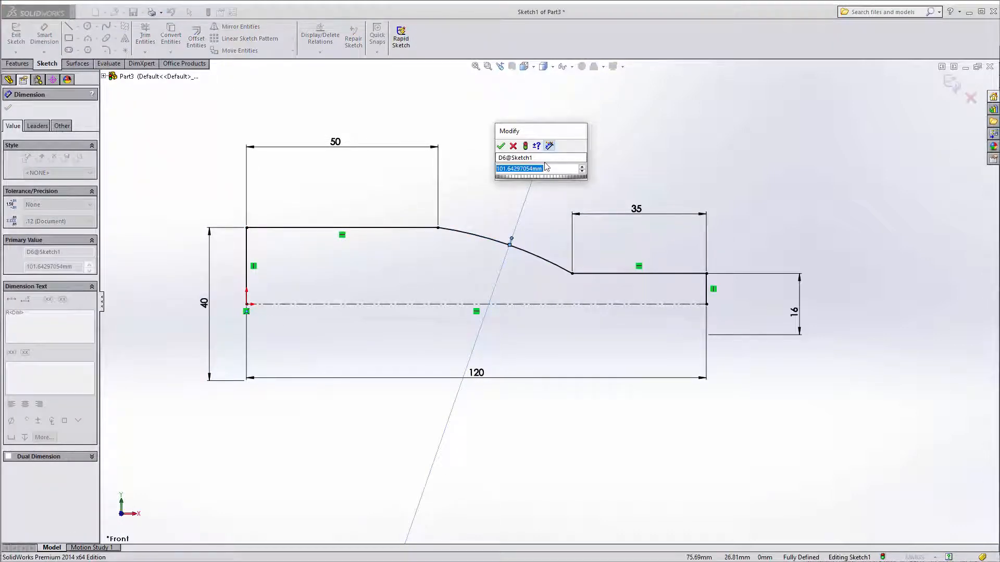
key(Return)
key(Escape)
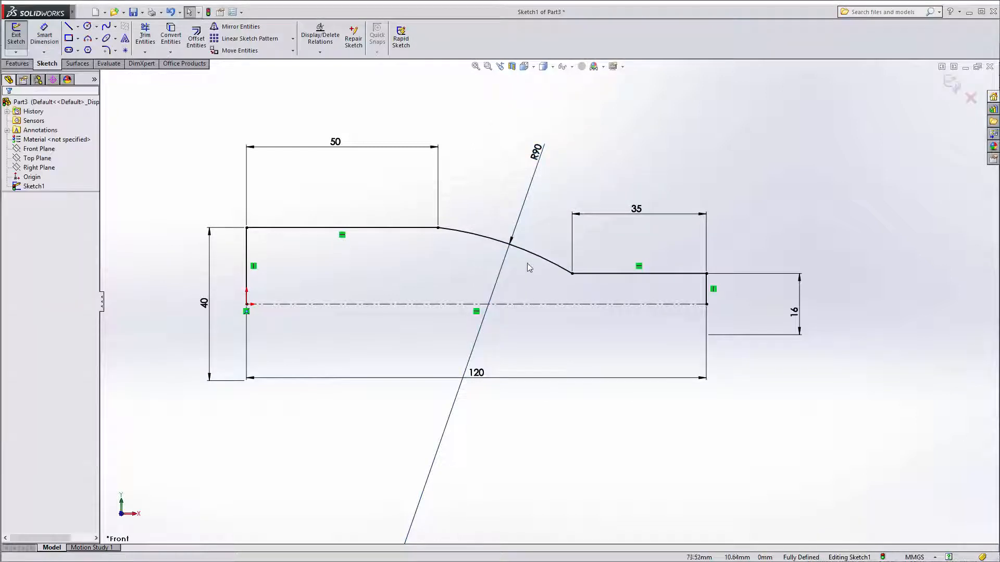
mouse_move(538, 156)
mouse_down()
mouse_move(515, 205)
mouse_move(540, 218)
mouse_move(515, 209)
mouse_up()
scroll(536, 304, up, 1)
scroll(703, 312, down, 1)
scroll(456, 321, up, 1)
scroll(456, 322, down, 1)
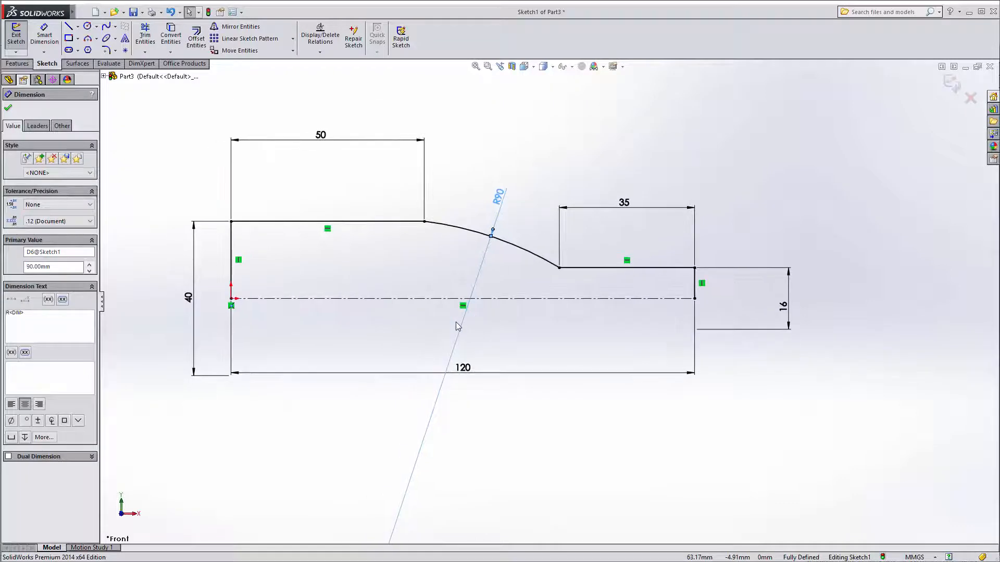
key(Escape)
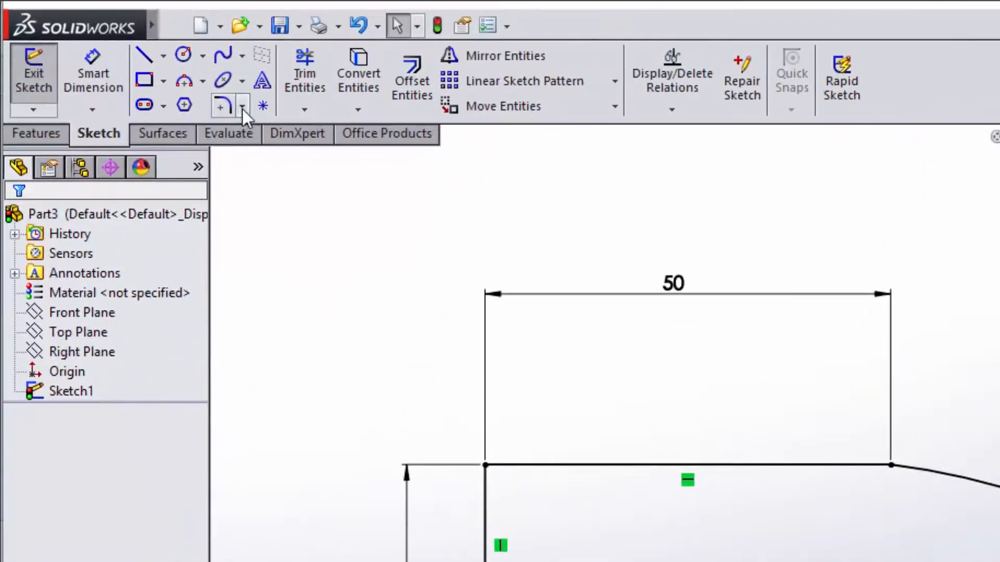
Add 1 mm equal-distance sketch chamfers to the outer corners at both shaft ends
click(242, 107)
click(282, 151)
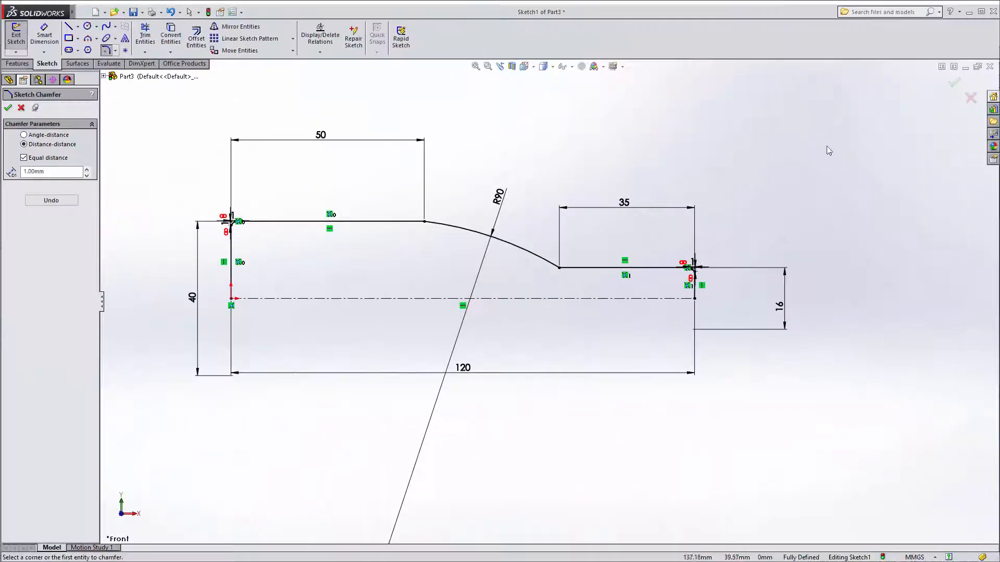
click(953, 85)
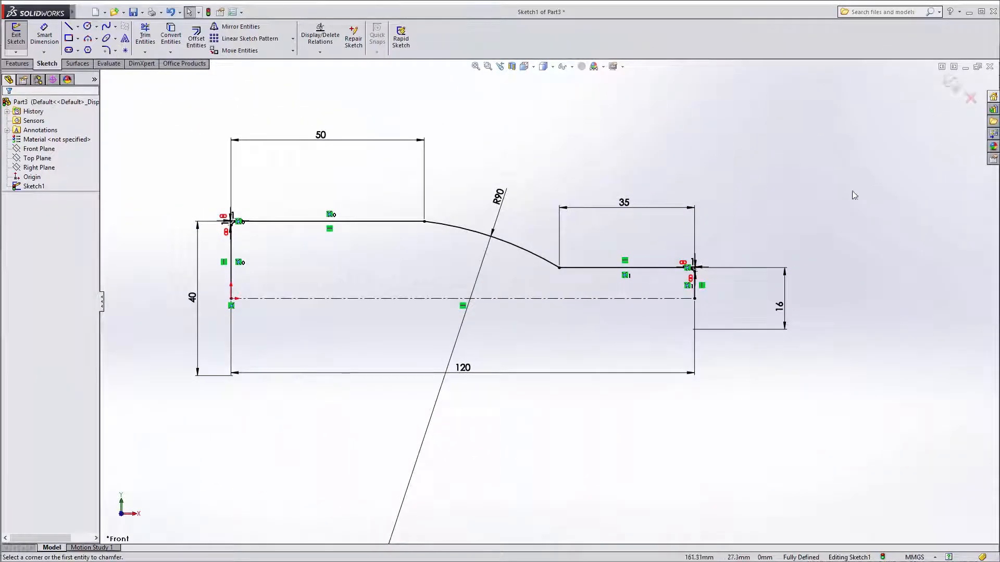
click(17, 63)
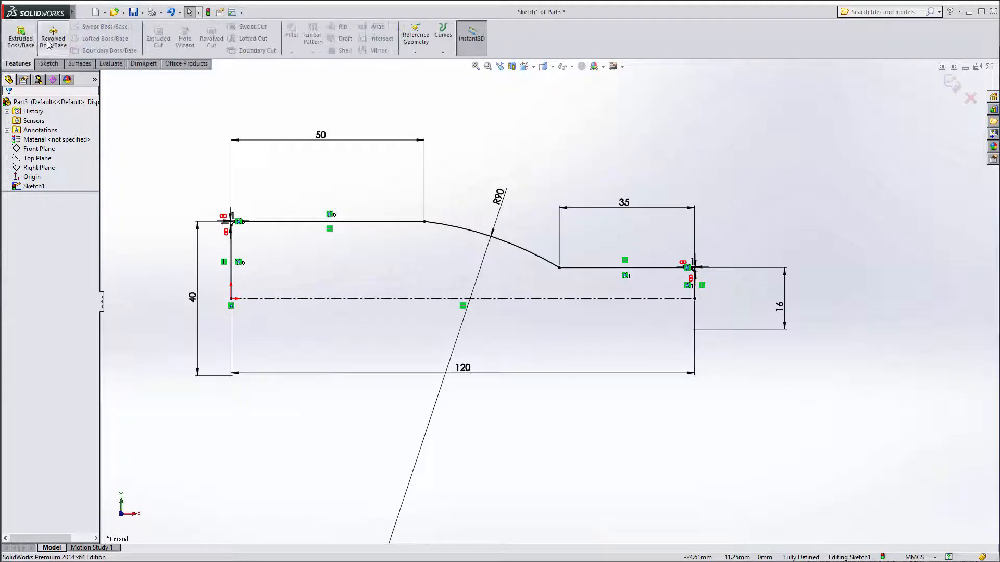
Revolve the sketch 360° about the centerline into Revolve1, then orbit to inspect the shaft
click(48, 44)
click(383, 293)
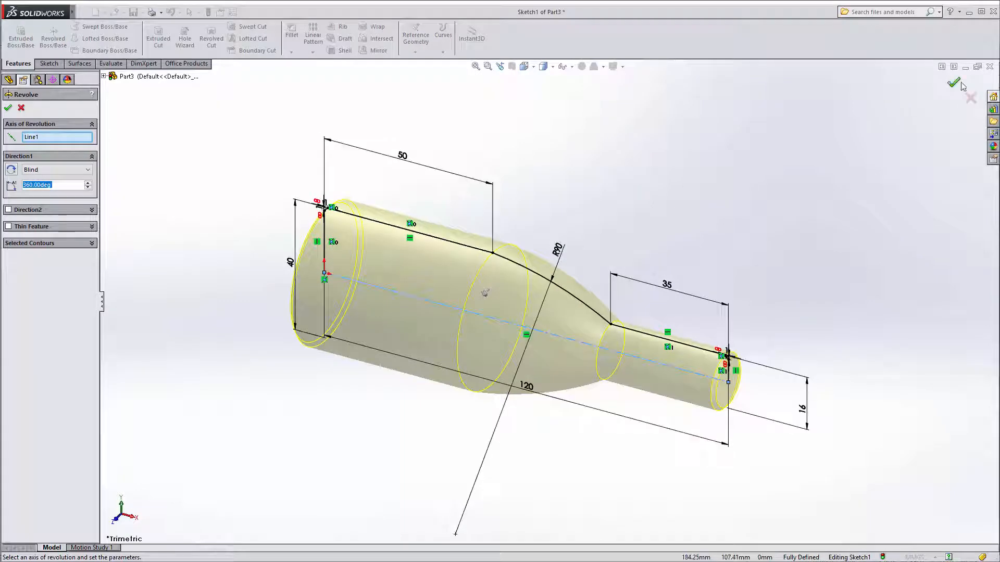
key(Return)
middle_drag(498, 385, 890, 316)
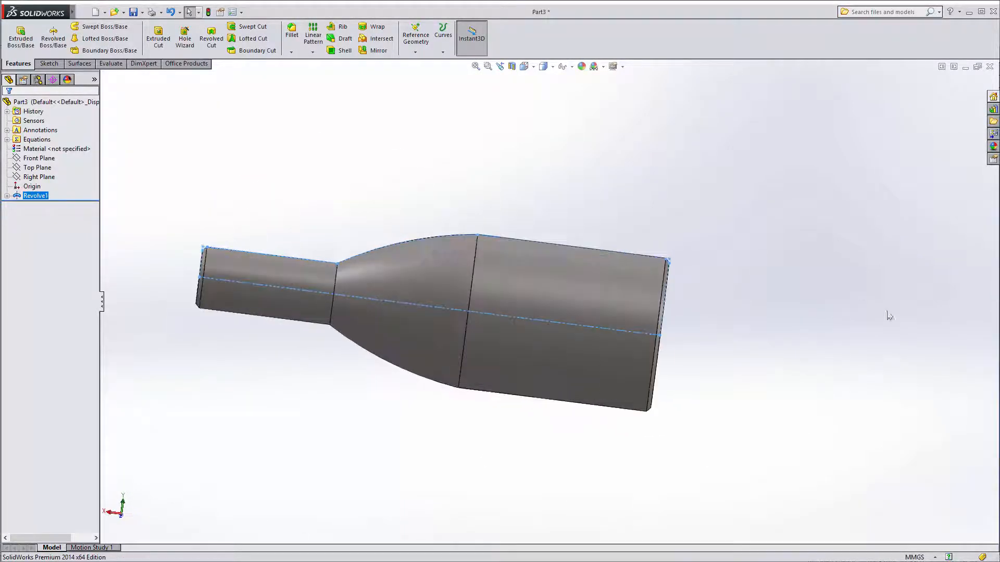
middle_drag(259, 349, 552, 291)
scroll(174, 316, up, 2)
scroll(174, 316, down, 3)
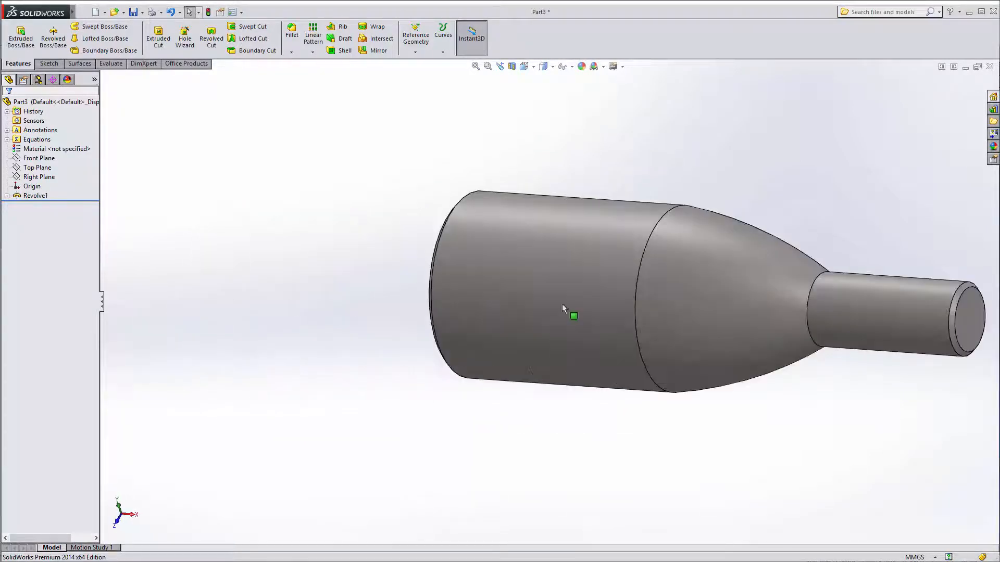
scroll(563, 306, up, 2)
scroll(656, 320, down, 2)
scroll(880, 291, down, 1)
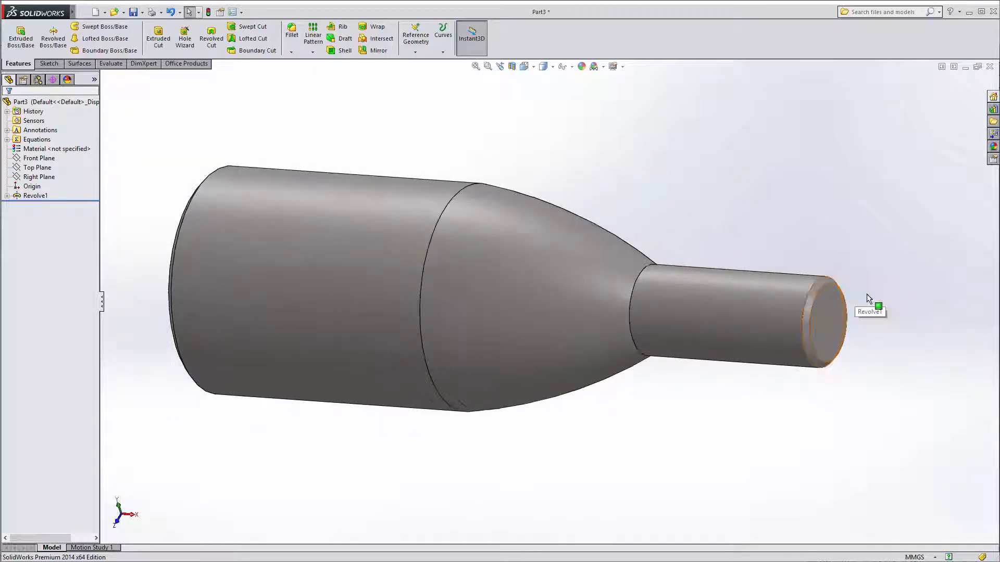
click(292, 51)
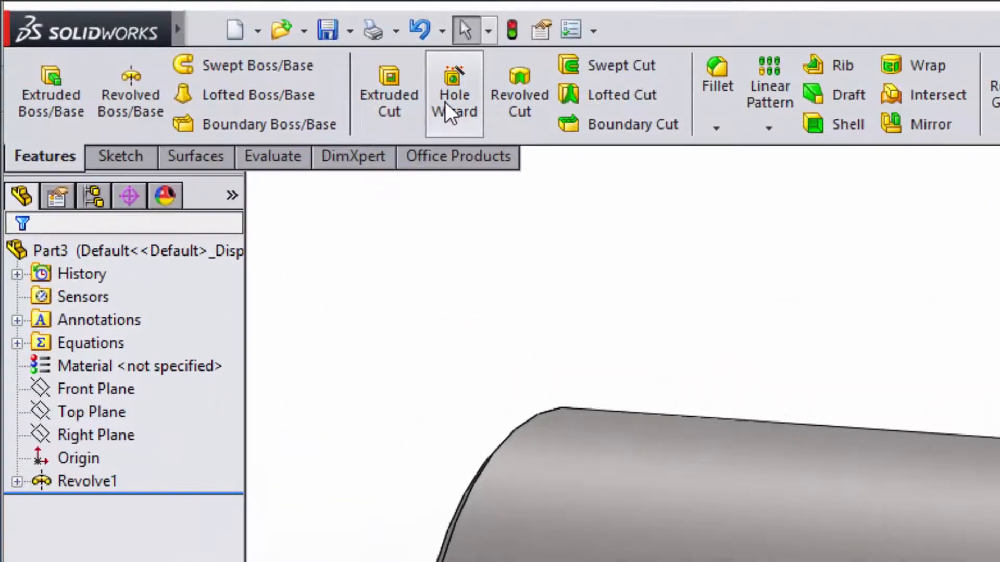
Add an M3 countersunk hole at the centre of the narrow end face with Hole Wizard
click(185, 42)
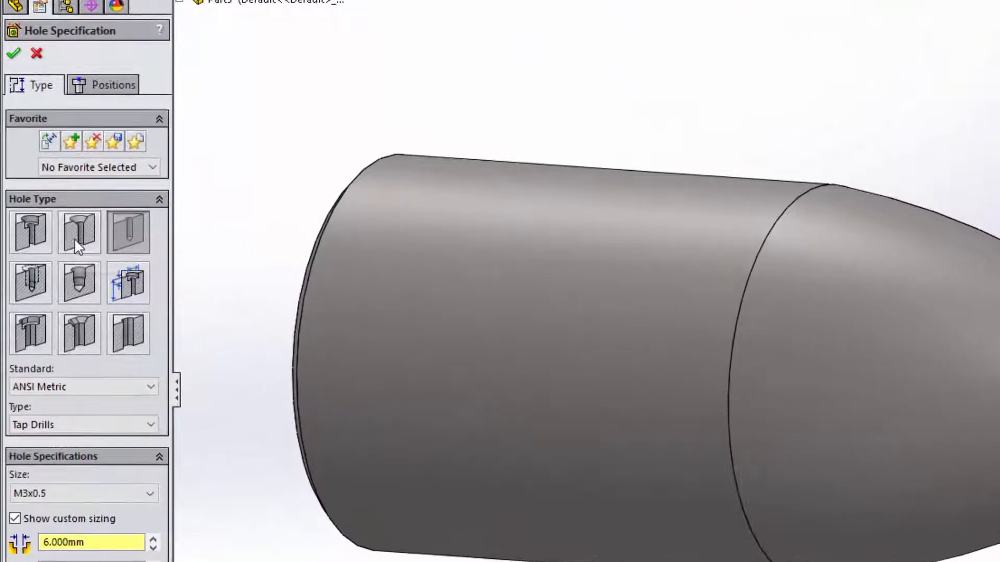
click(76, 238)
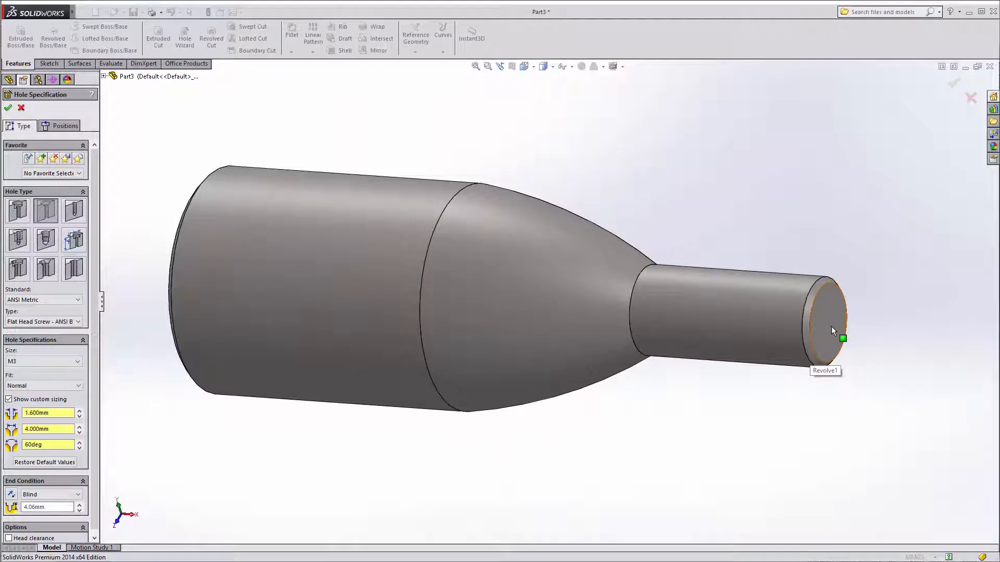
middle_drag(908, 315, 815, 316)
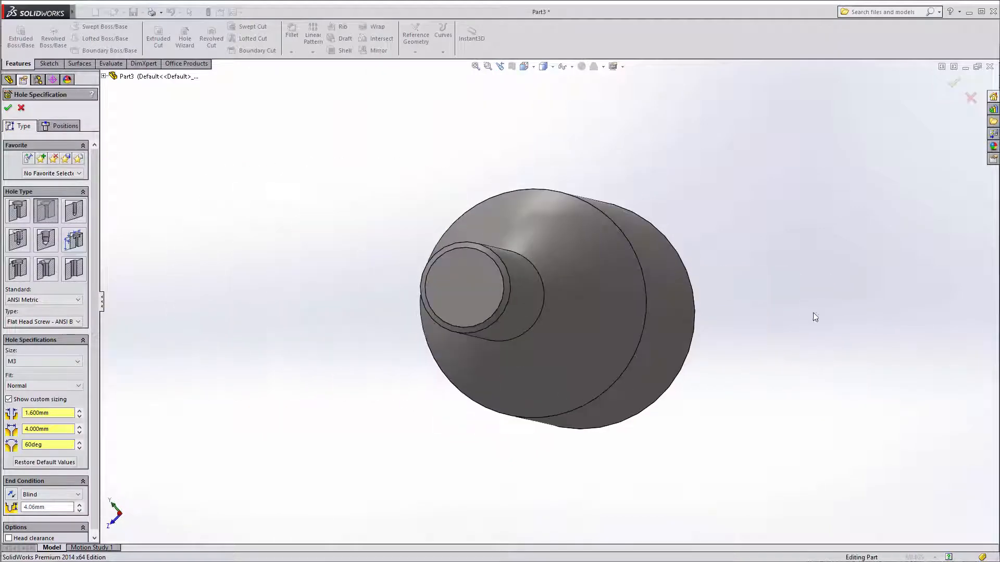
click(64, 128)
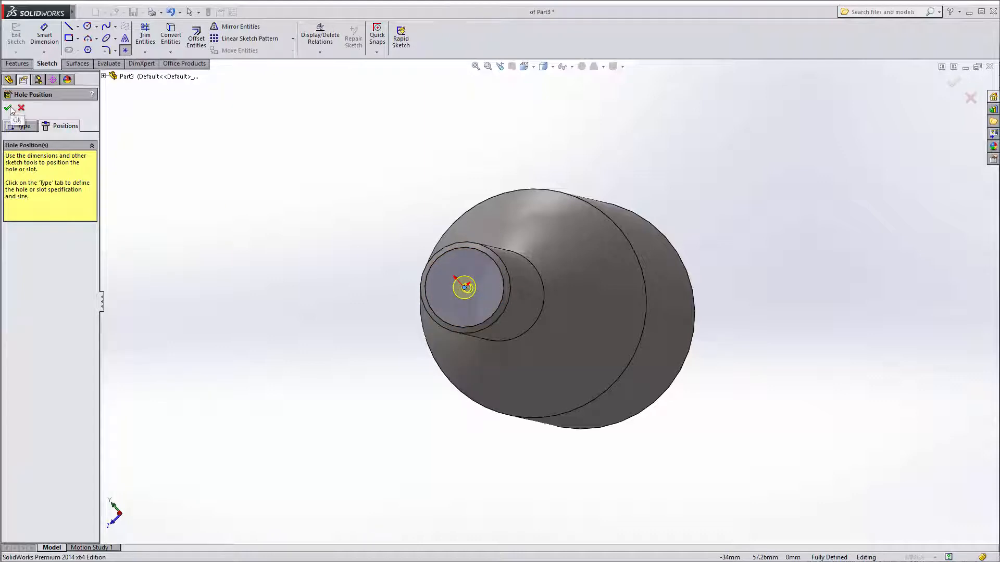
middle_drag(742, 287, 550, 364)
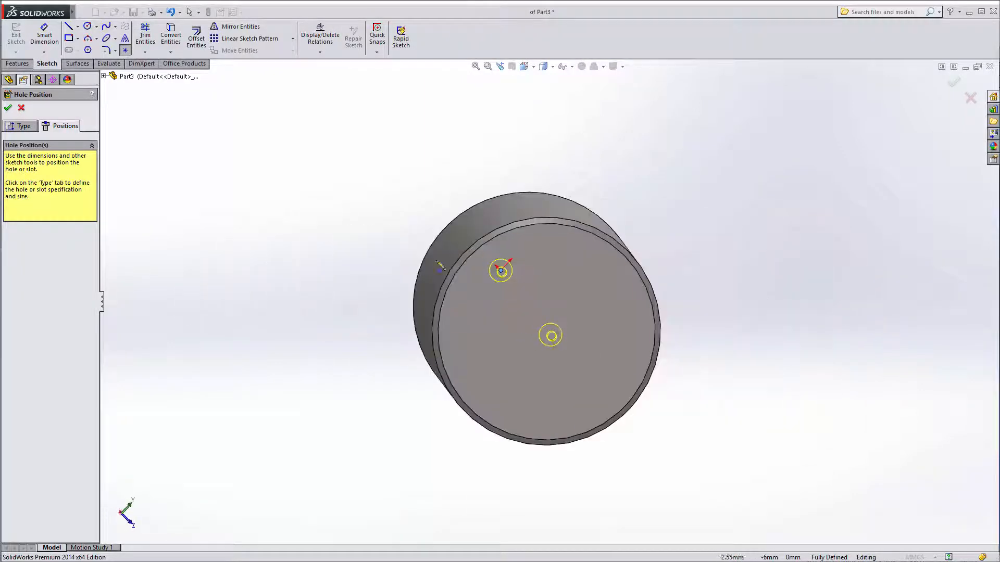
click(7, 109)
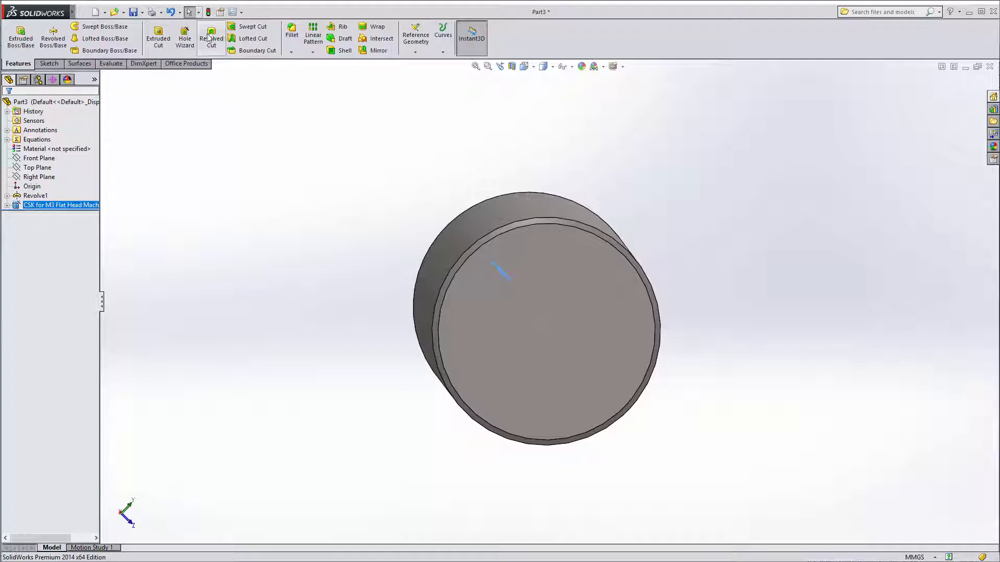
click(184, 38)
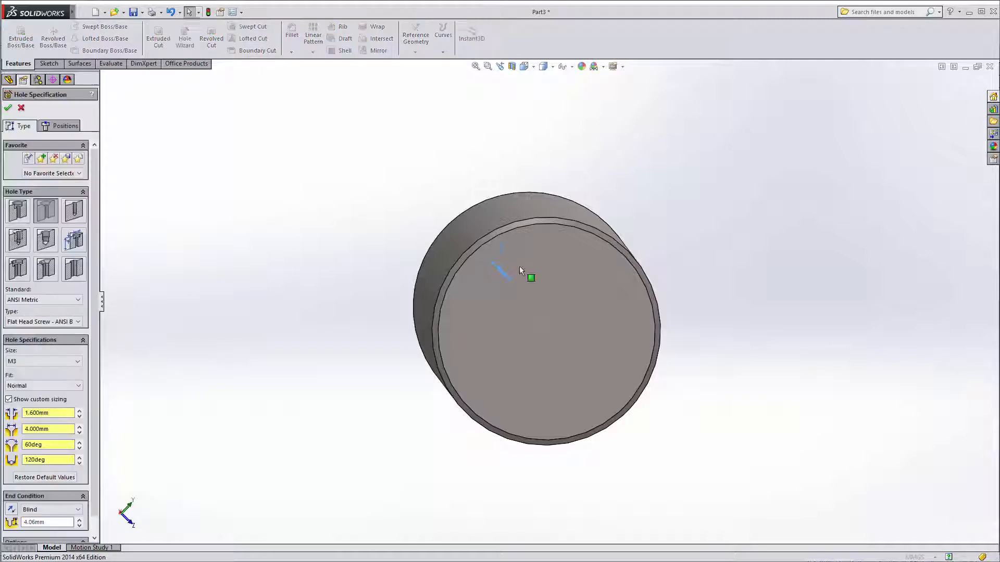
Place the second M3 countersunk hole on the wide end face and orbit to check both holes
click(547, 341)
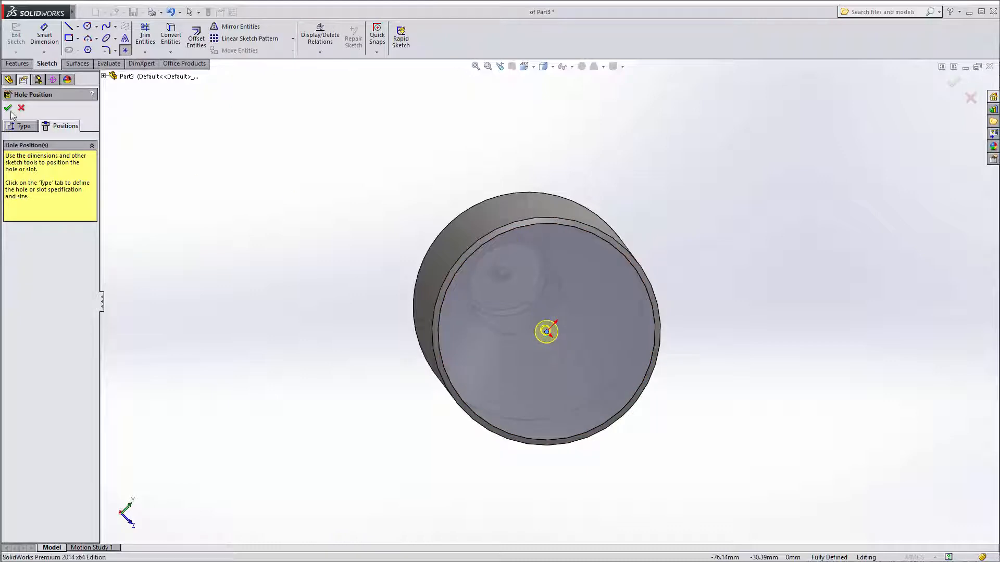
shift+middle_drag(321, 376, 111, 405)
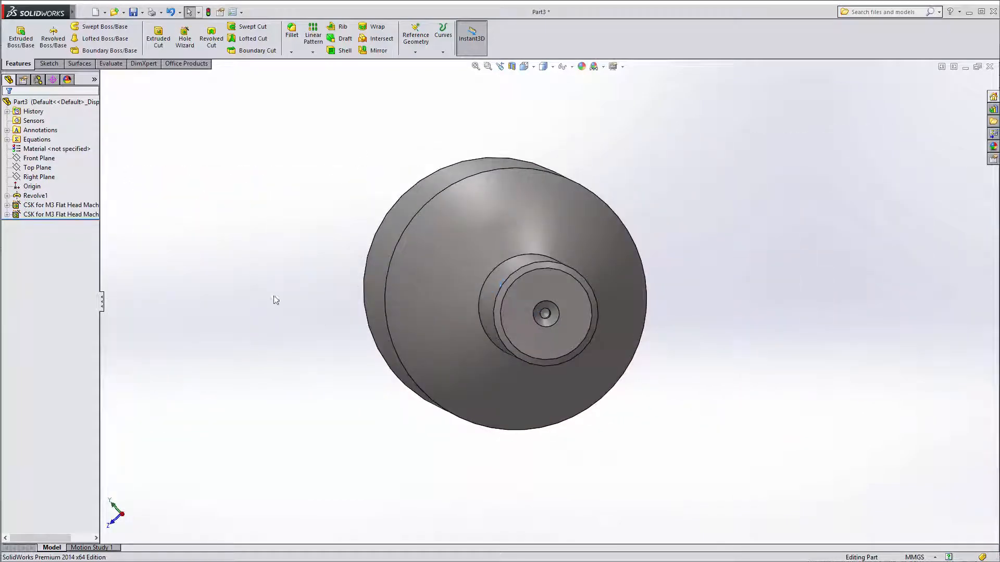
middle_drag(276, 301, 412, 320)
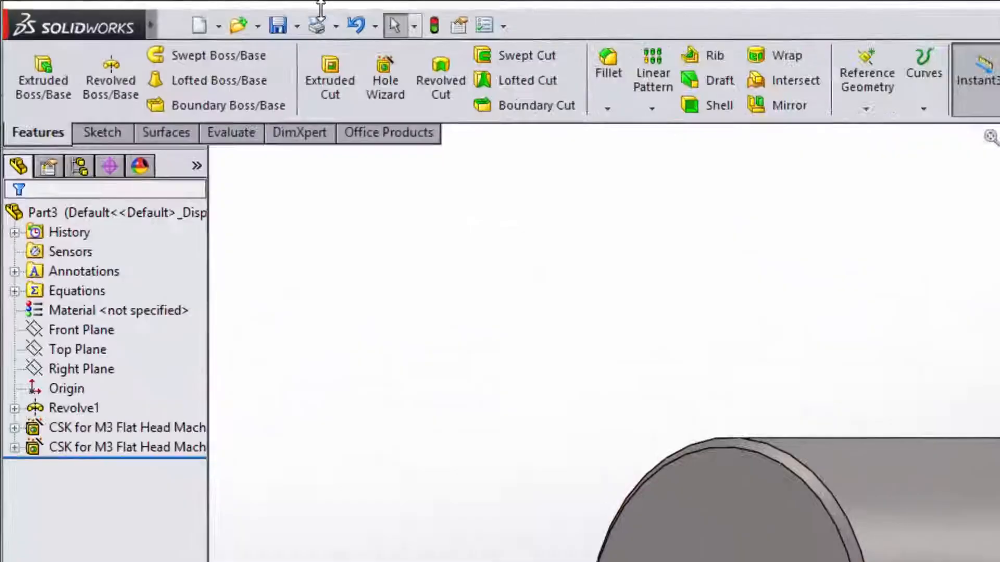
Save the part as Part5.SLDPRT in the Tutorial\Part 5 folder
click(133, 11)
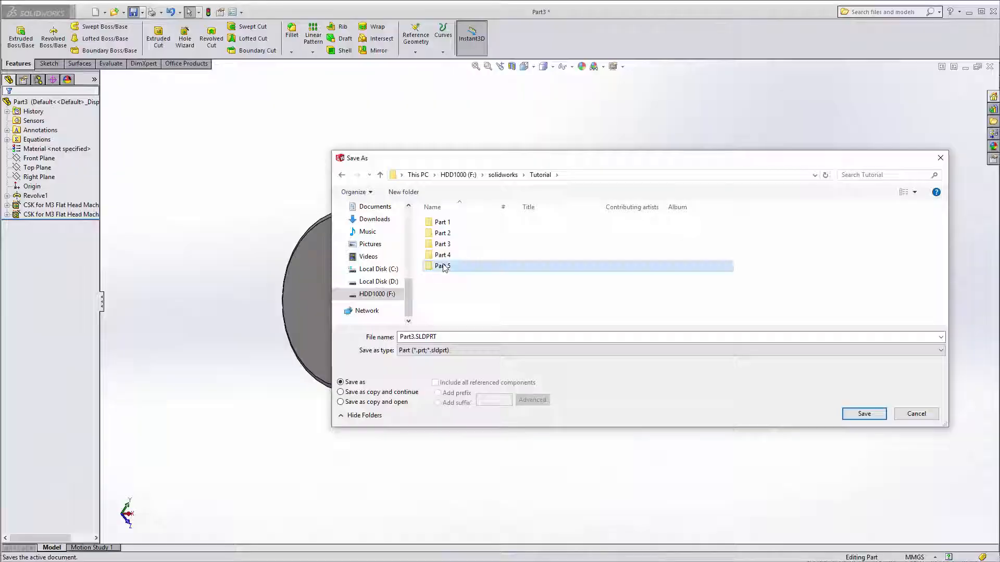
double_click(442, 266)
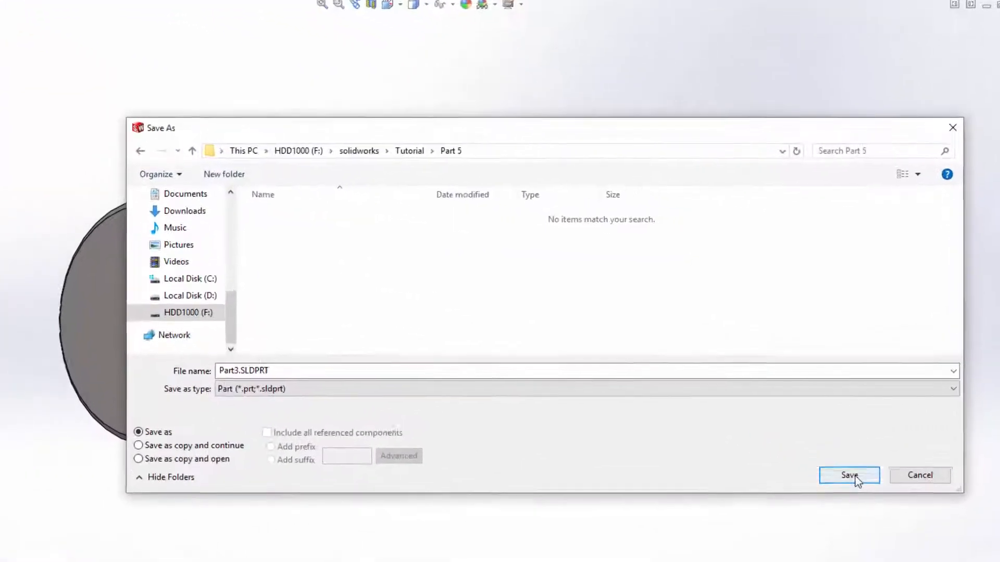
click(196, 380)
click(183, 382)
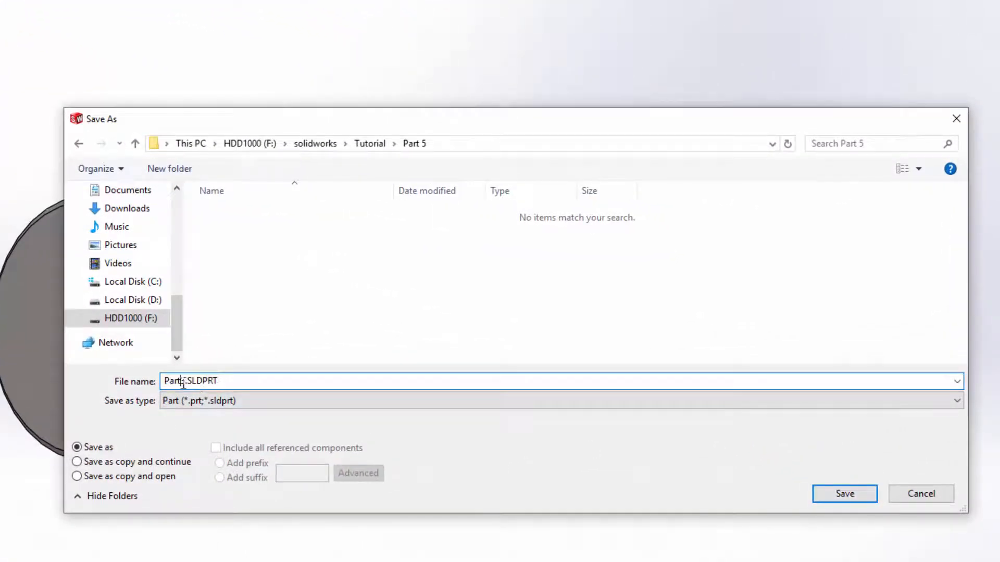
text(5)
click(844, 494)
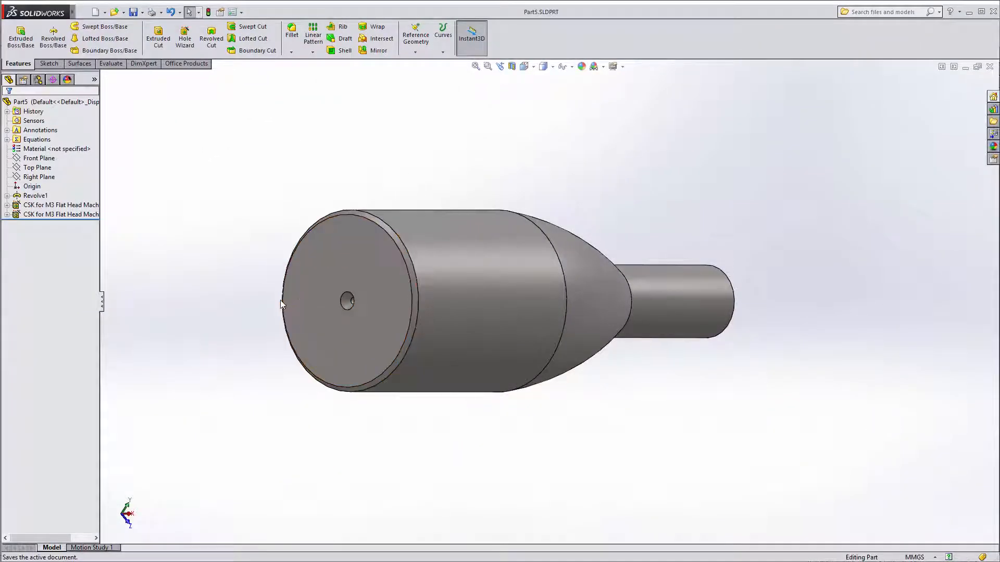
Make a drawing from Part5 using the 'My sheet format custom' sheet format
click(124, 13)
click(106, 14)
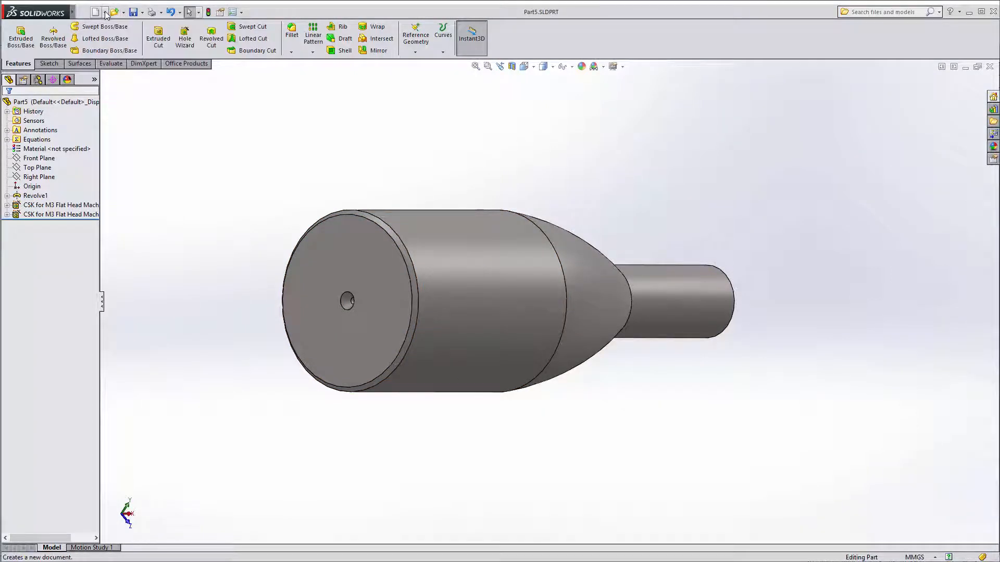
click(105, 14)
click(120, 35)
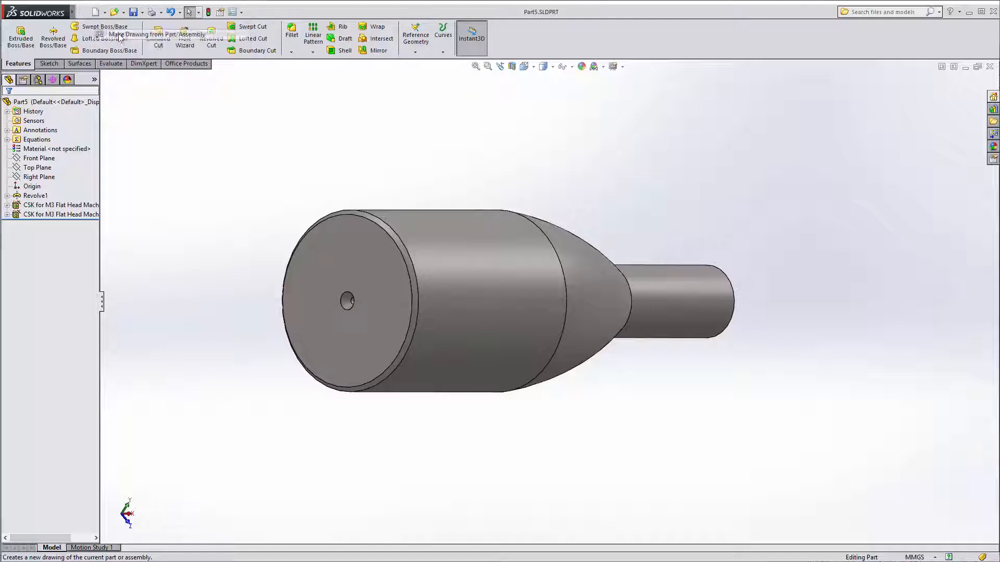
click(561, 360)
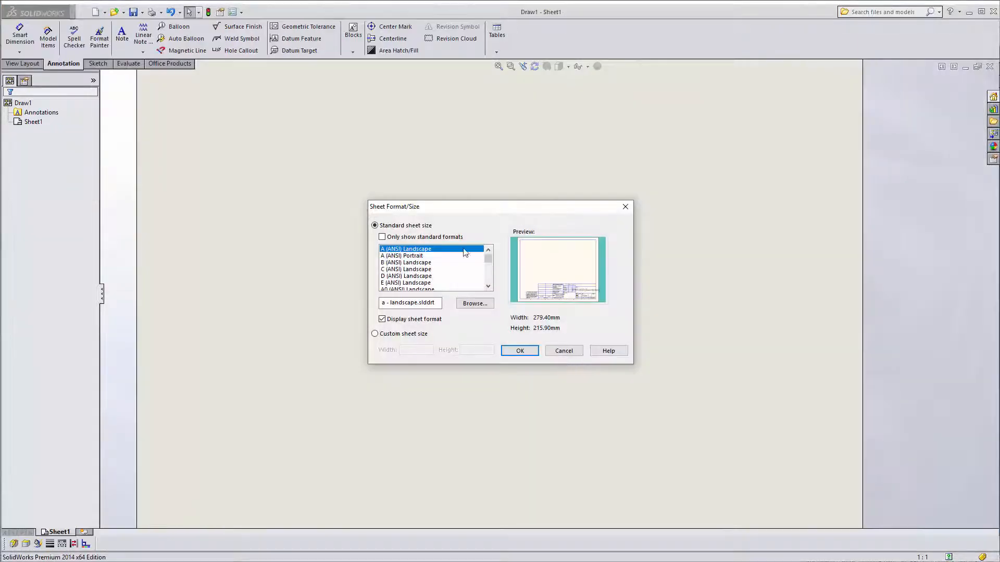
scroll(461, 263, down, 5)
click(436, 283)
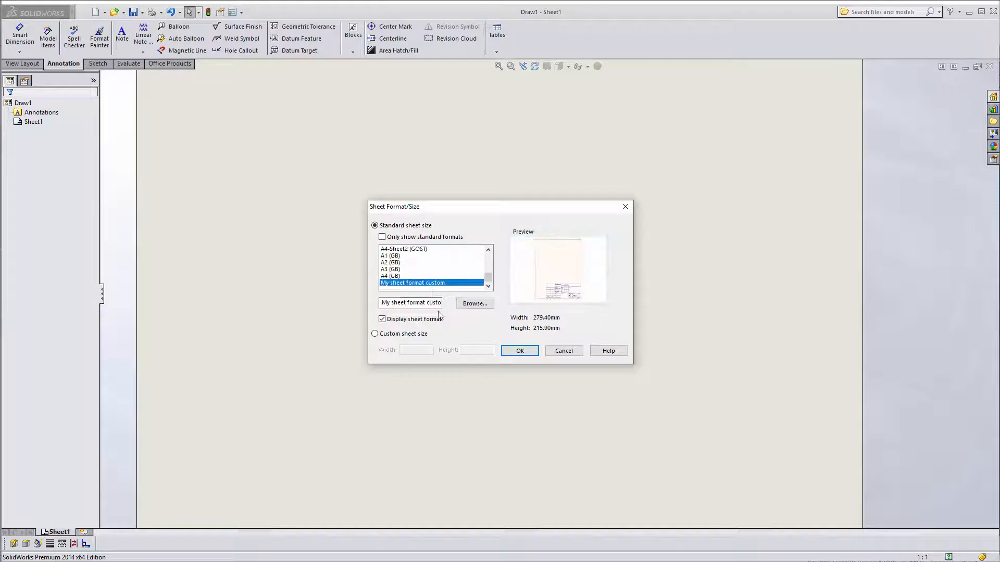
click(529, 353)
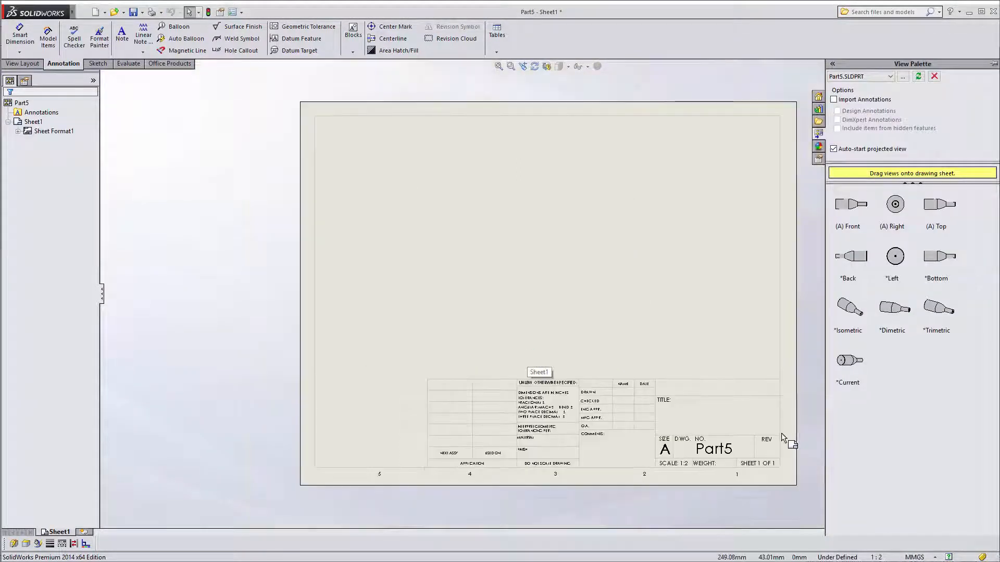
scroll(720, 317, down, 1)
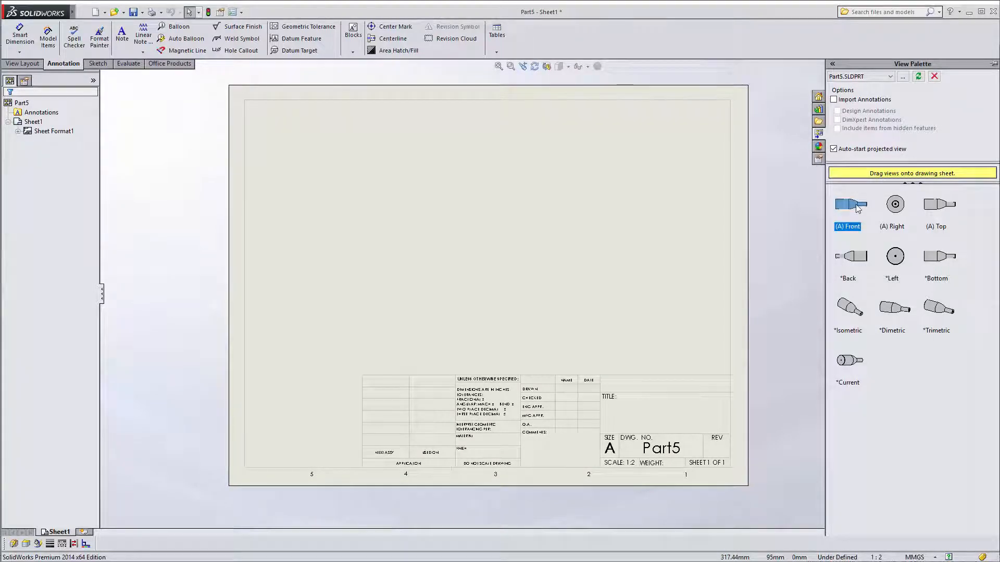
Replace the first front view with an (A) Front view carrying imported model dimensions, mid-sheet
drag(858, 208, 497, 236)
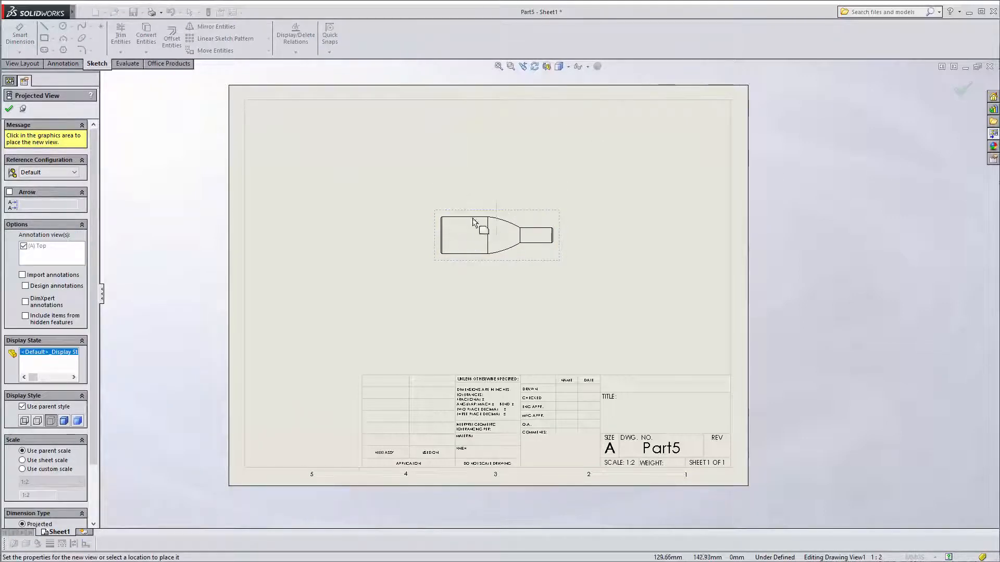
key(Escape)
click(559, 259)
key(Delete)
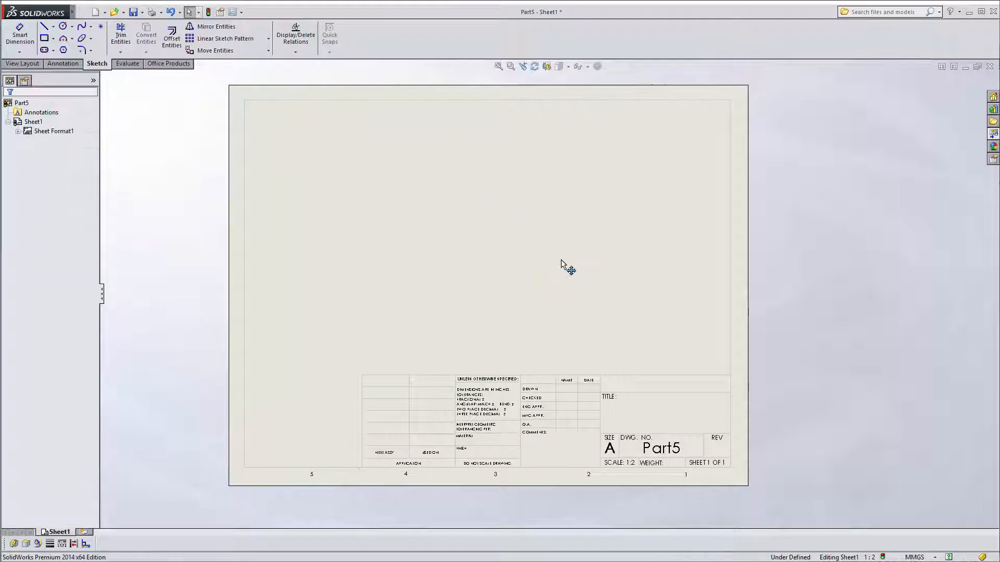
click(994, 134)
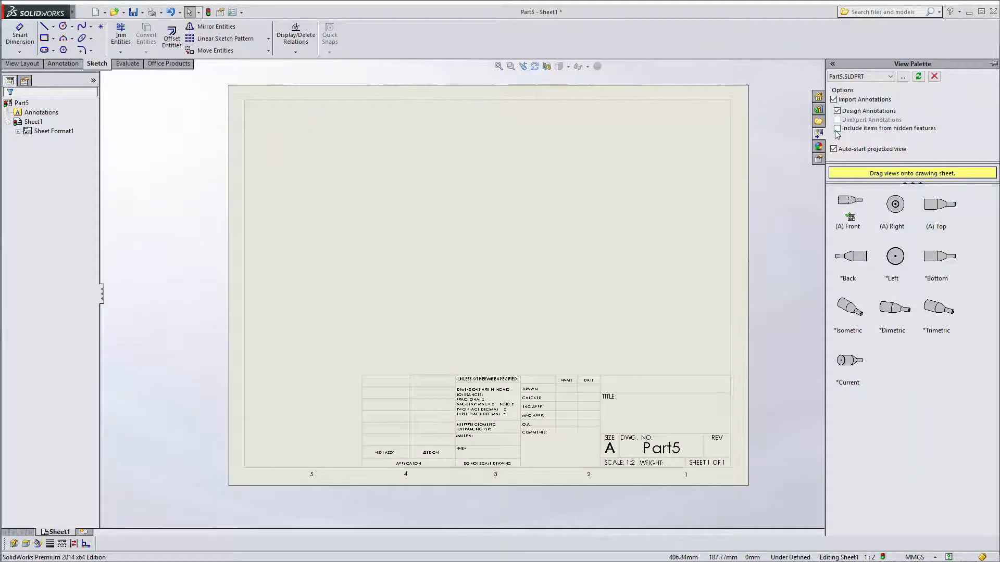
drag(816, 211, 479, 227)
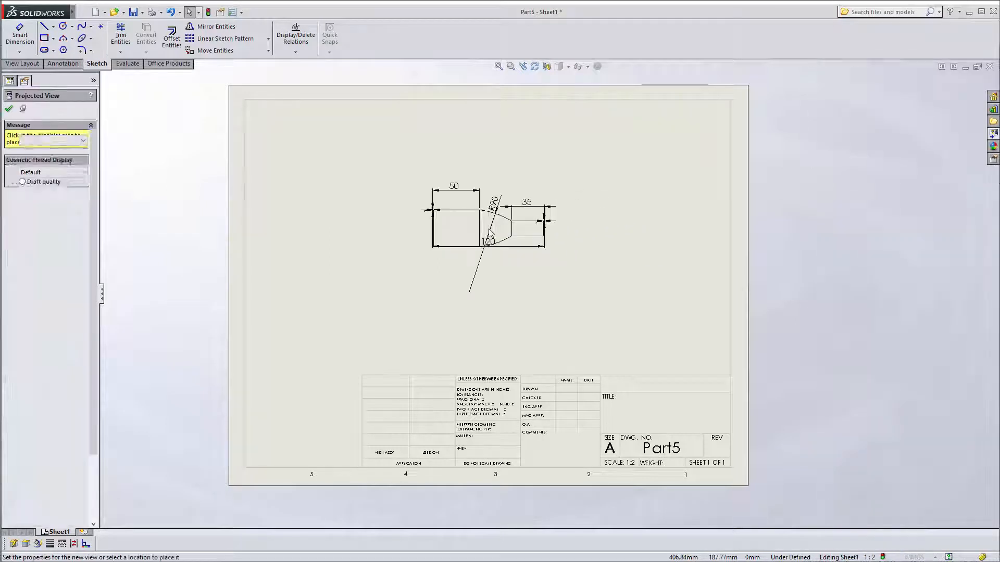
key(Escape)
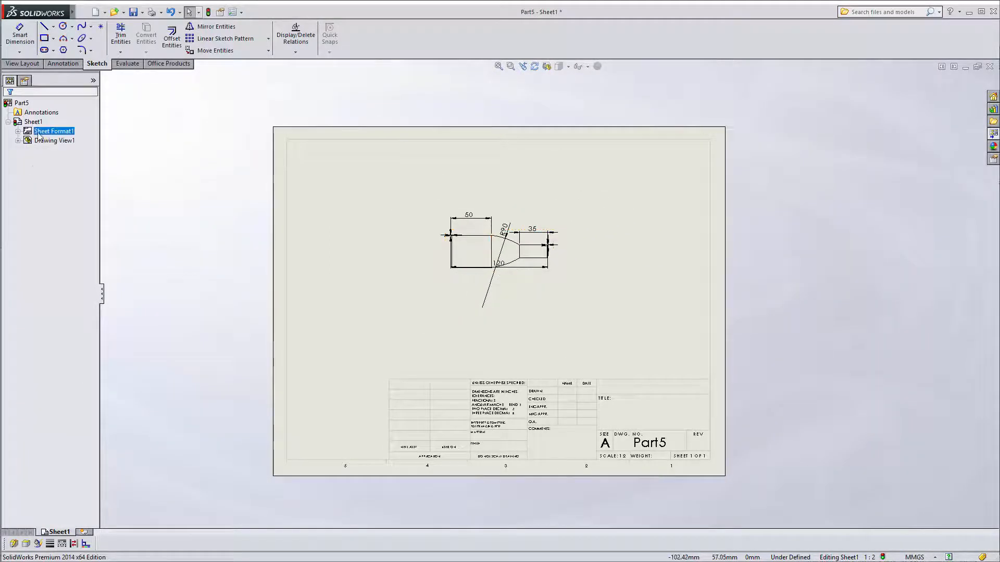
Set the front view to a custom 1:1 scale
click(472, 258)
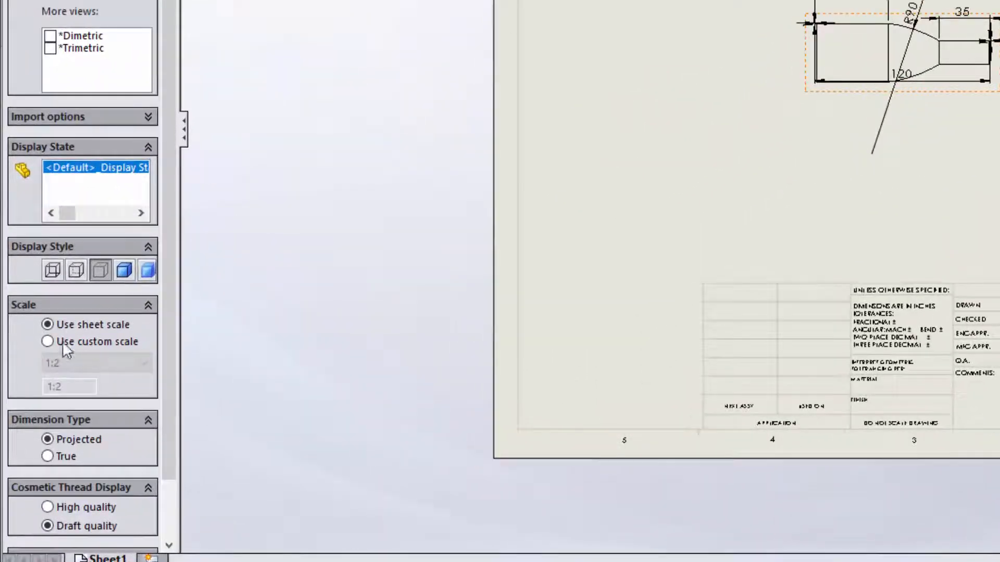
click(63, 344)
click(105, 364)
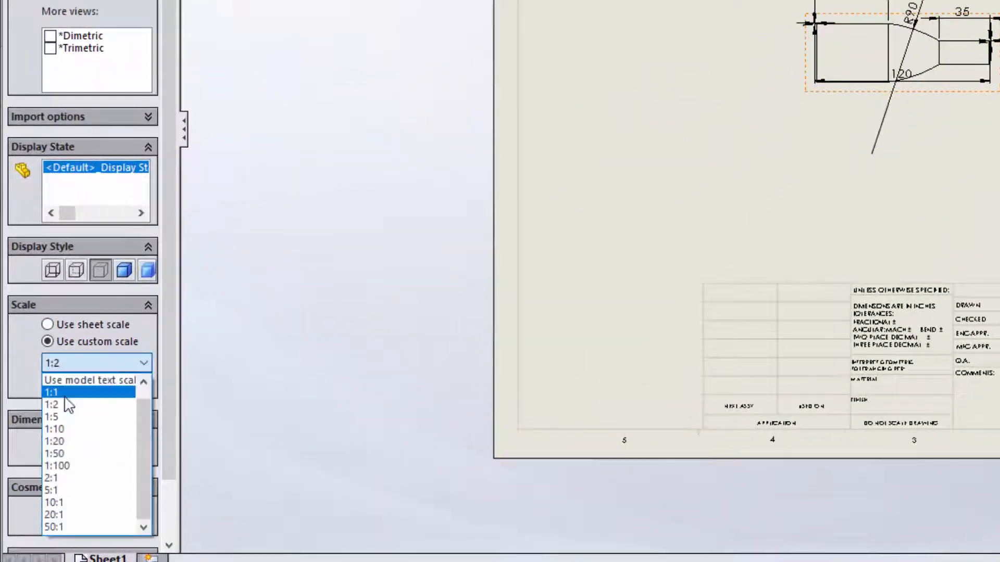
click(63, 396)
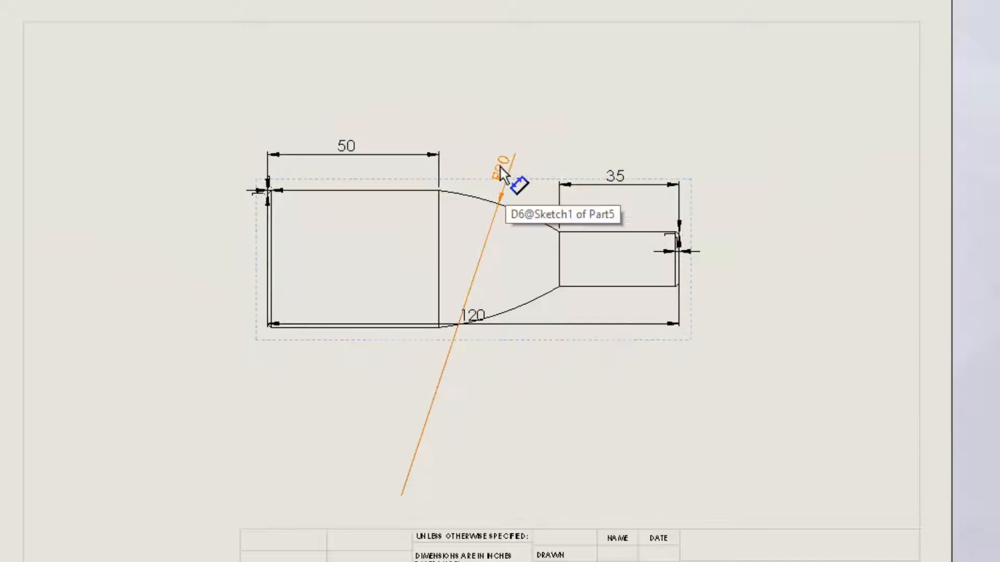
Move the 120, 35 and 50 dimensions clear of the part and delete the right-end dimensions
drag(481, 317, 476, 383)
drag(616, 177, 617, 145)
scroll(557, 220, down, 3)
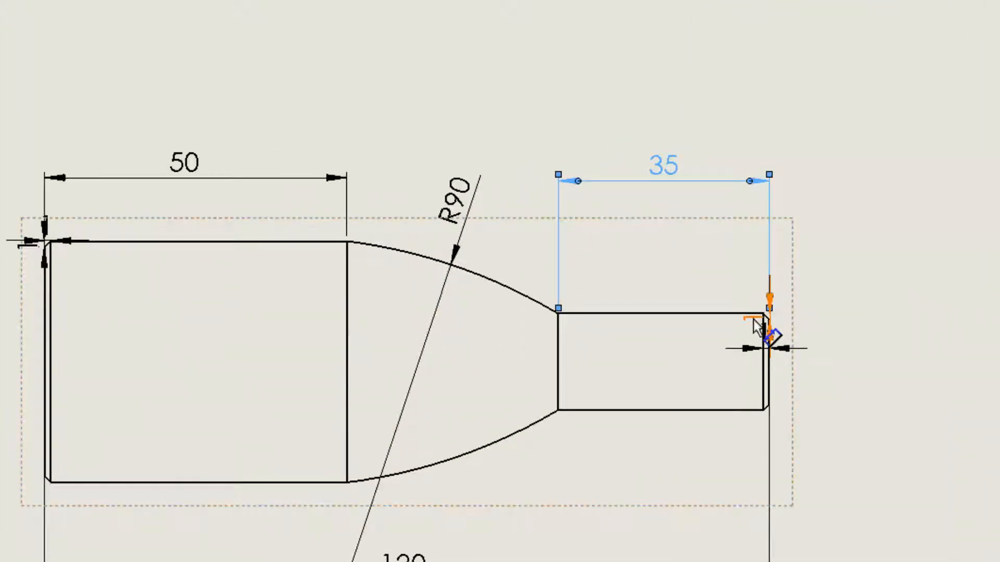
click(753, 319)
key(Delete)
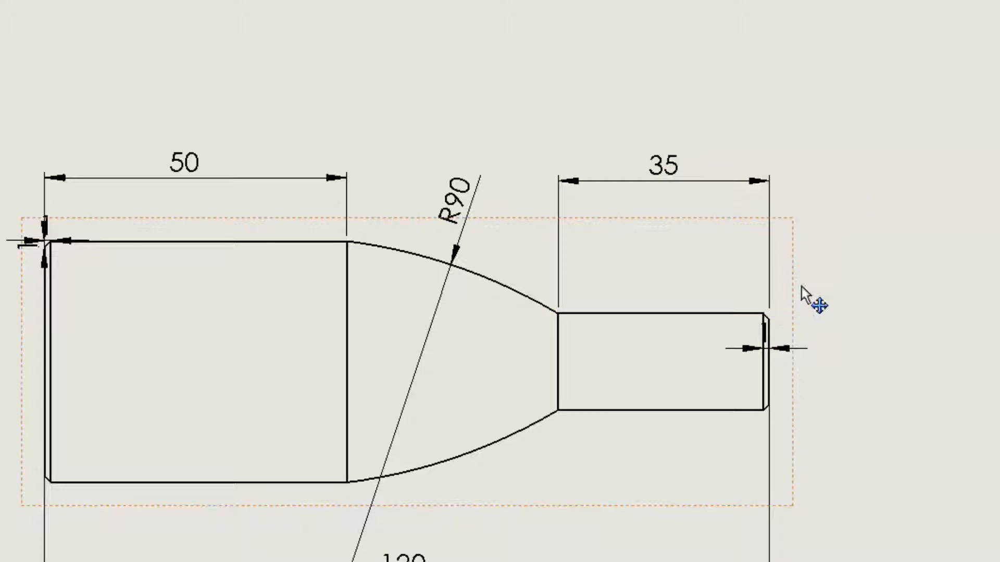
click(765, 336)
key(Delete)
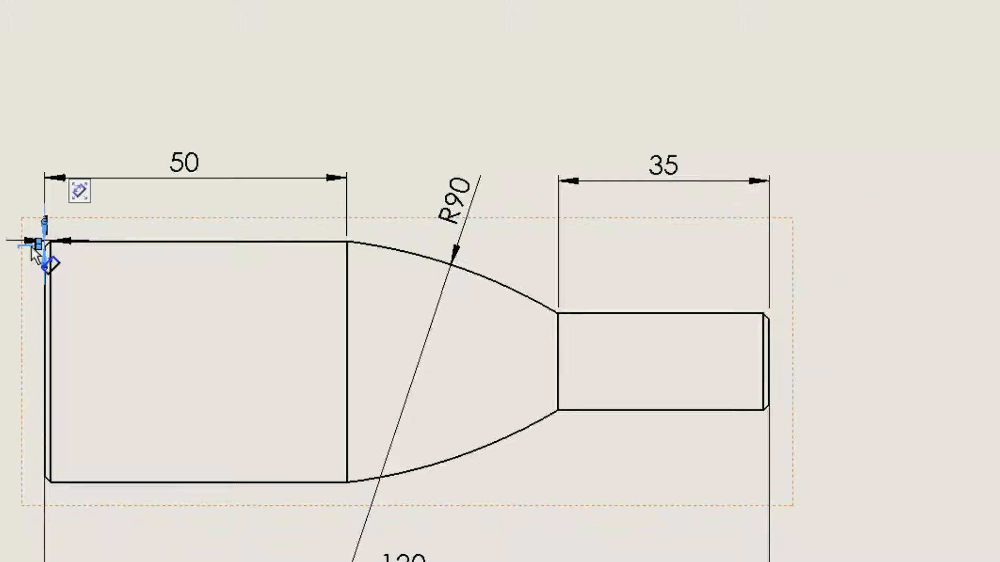
mouse_move(46, 239)
mouse_down()
mouse_move(31, 233)
mouse_move(79, 201)
mouse_move(62, 246)
mouse_up()
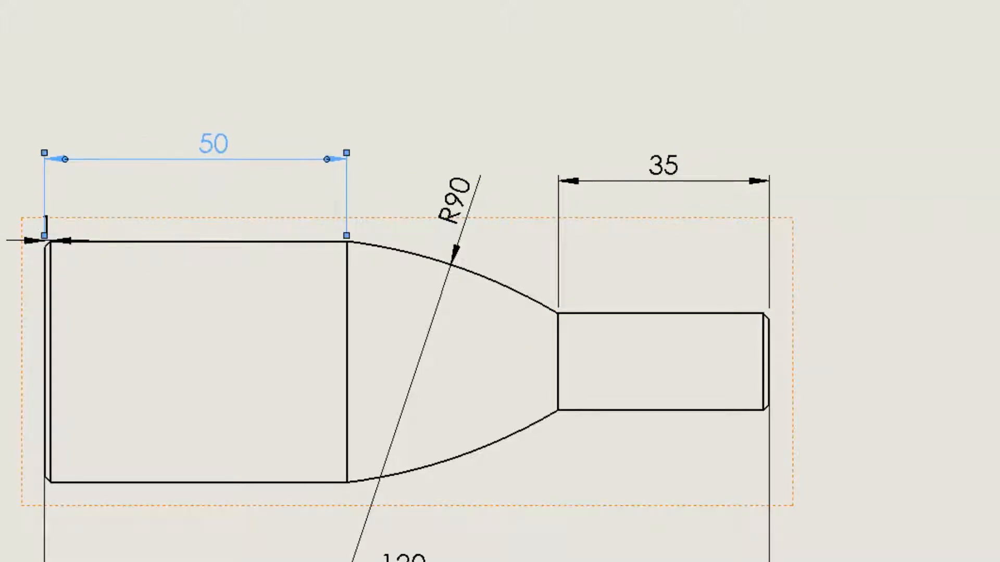
click(62, 242)
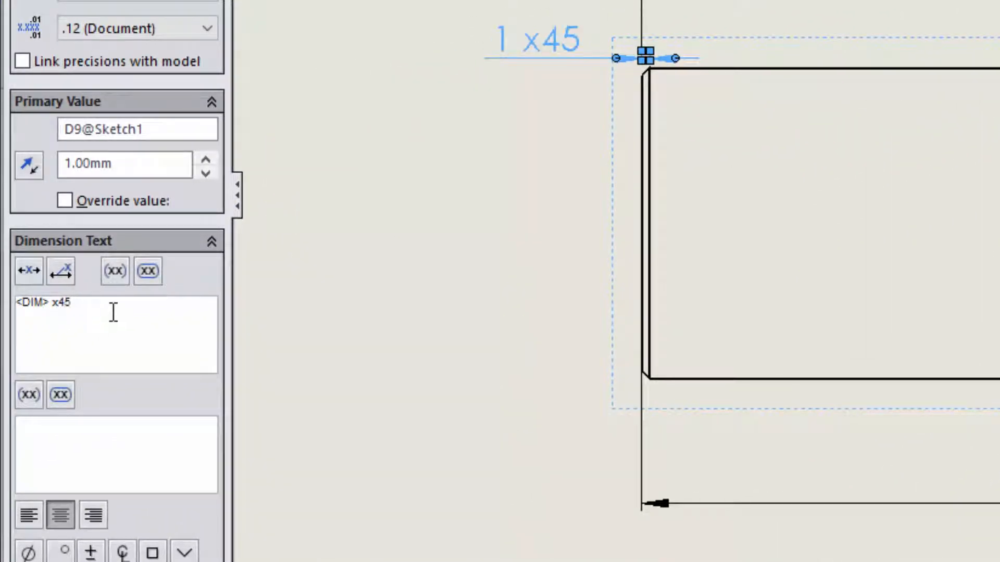
Finalize and move the 1 x45 chamfer dimension, delete R90, align 35 with 50, and open Options
click(377, 242)
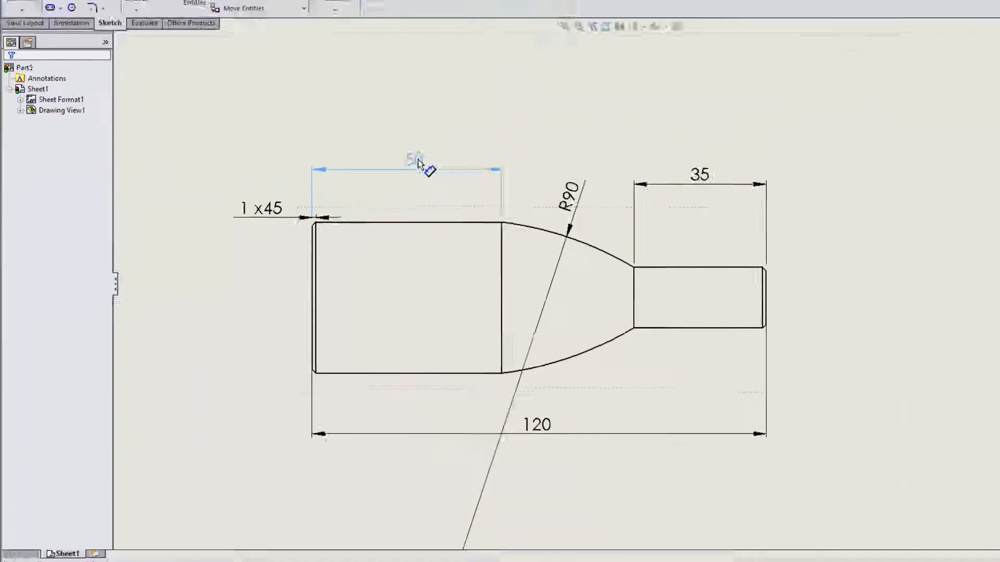
drag(236, 228, 247, 207)
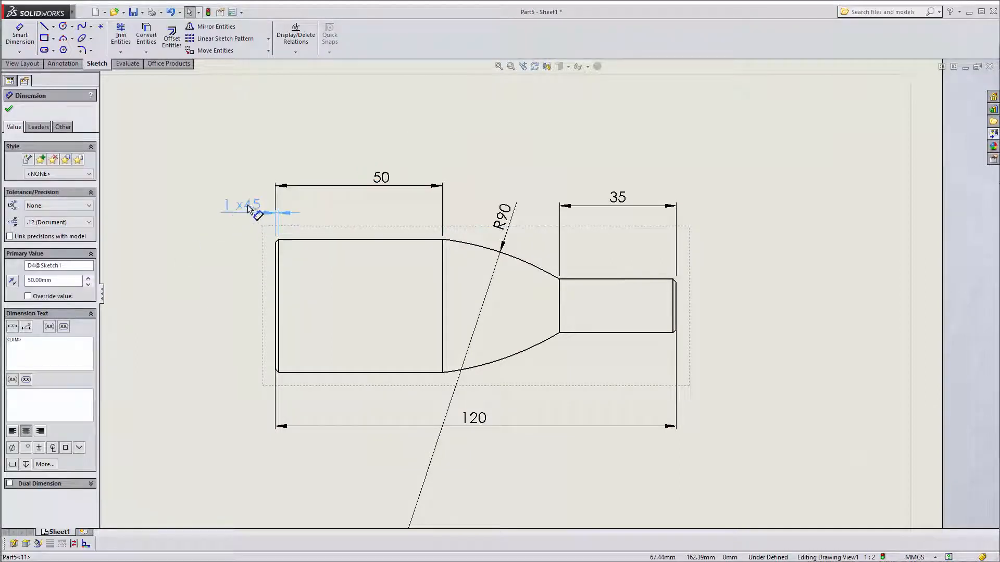
click(503, 217)
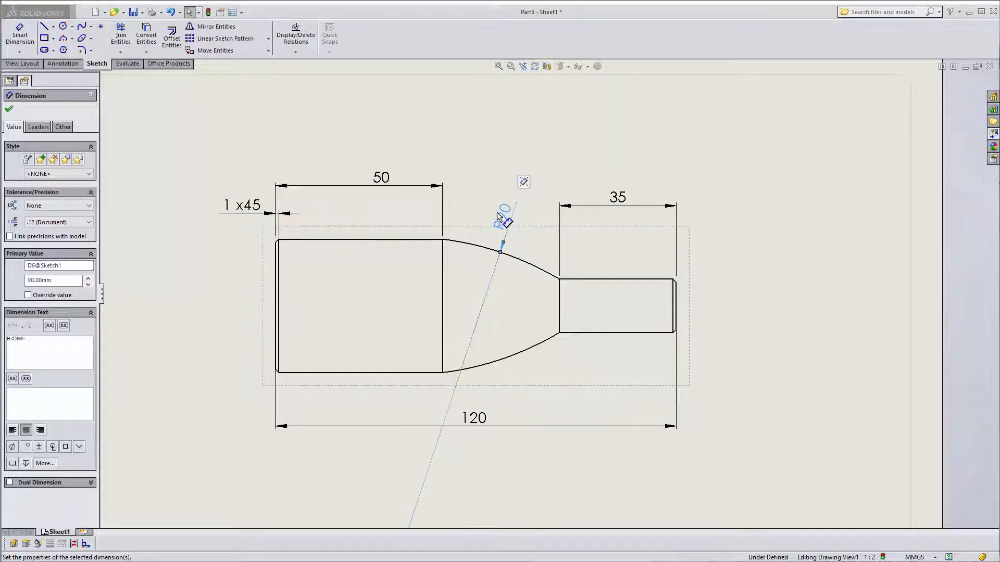
key(Delete)
drag(618, 199, 610, 179)
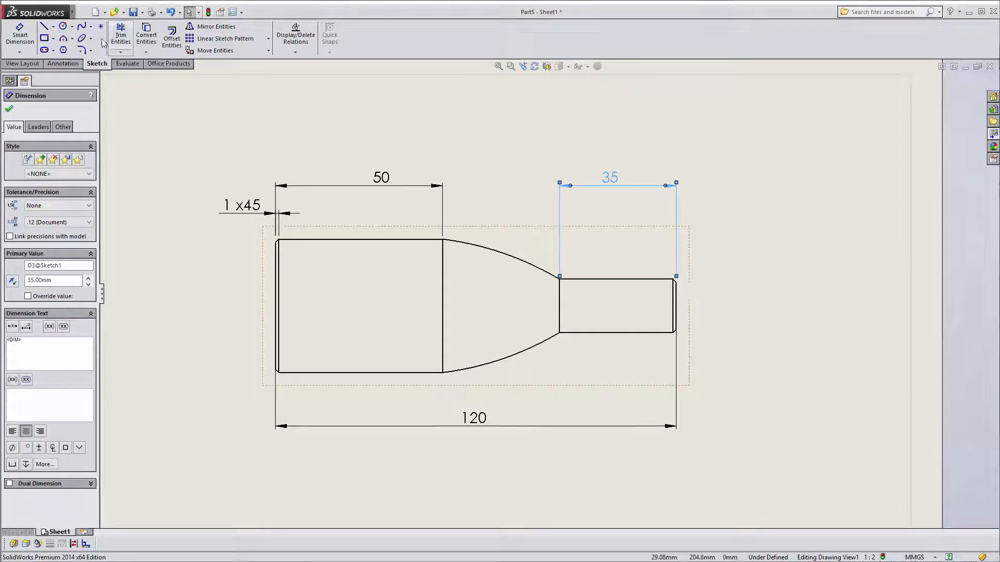
click(232, 12)
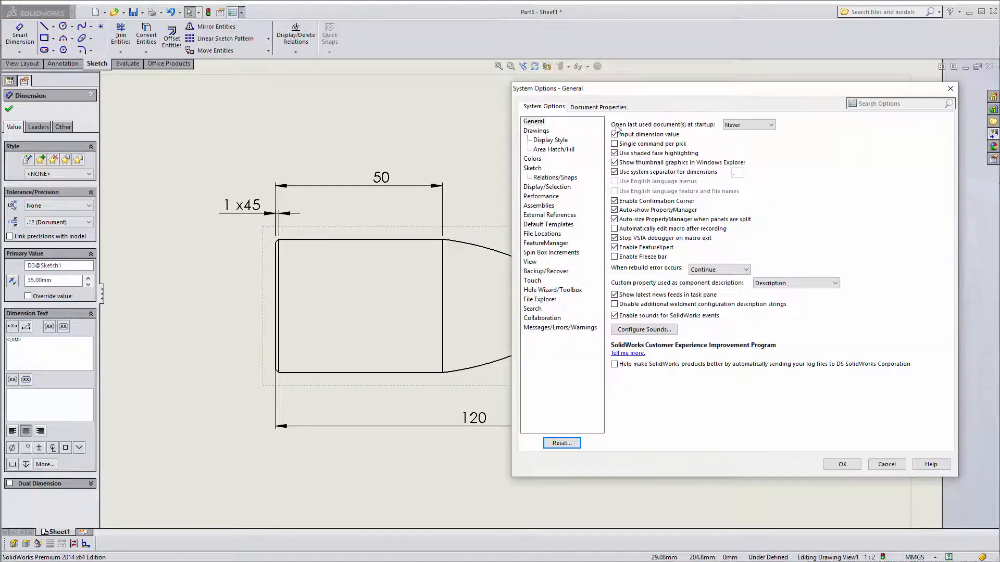
In Document Properties, set the drafting standard to Overall and apply it
click(599, 106)
click(551, 73)
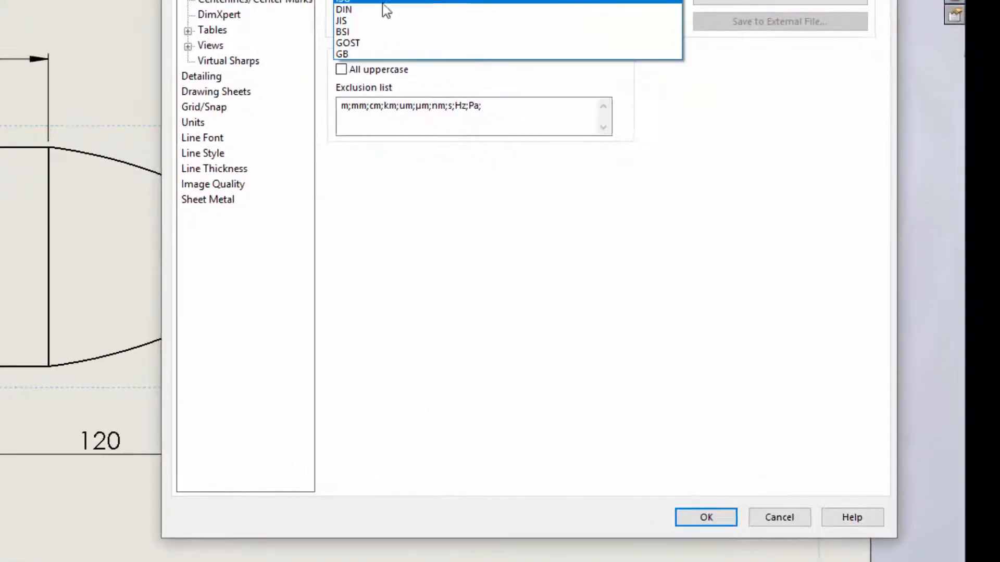
click(552, 88)
click(706, 517)
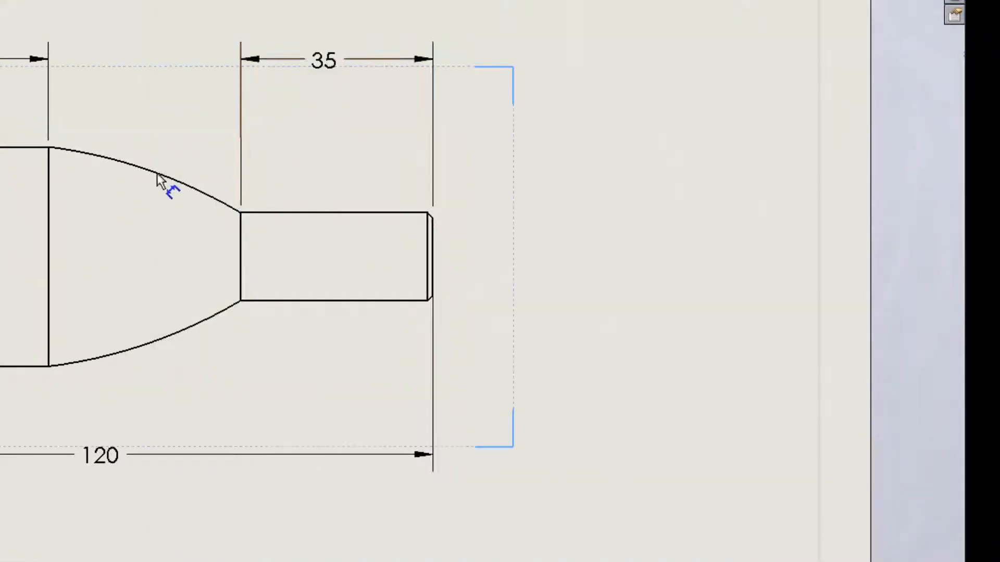
Re-dimension the upper arc with an R90 radius dimension placed above it
click(144, 169)
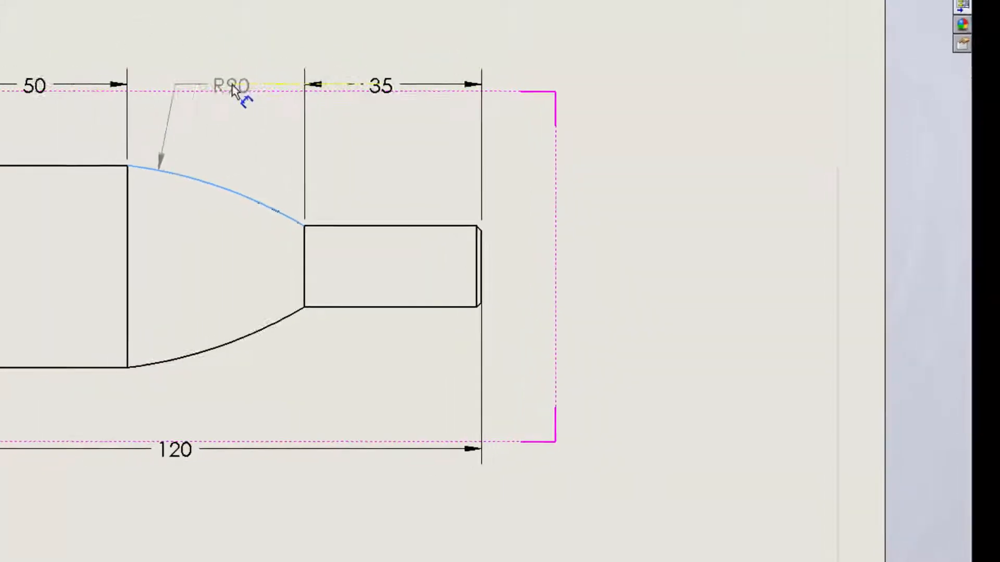
click(233, 86)
key(Escape)
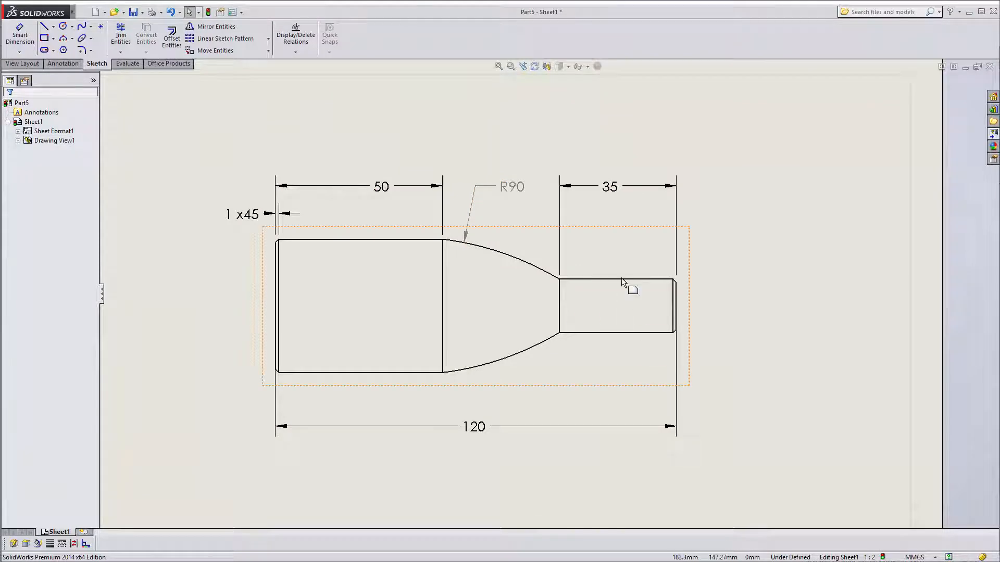
click(20, 35)
Dimension the small section as Ø16, placed right of the shaft, discarding a stray 34 dimension
click(625, 279)
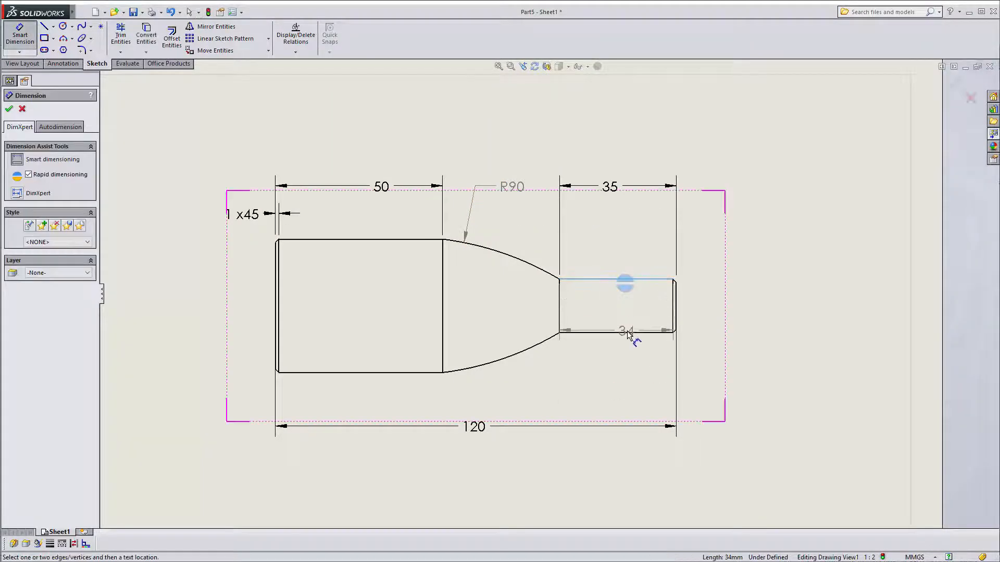
click(631, 335)
scroll(639, 334, down, 3)
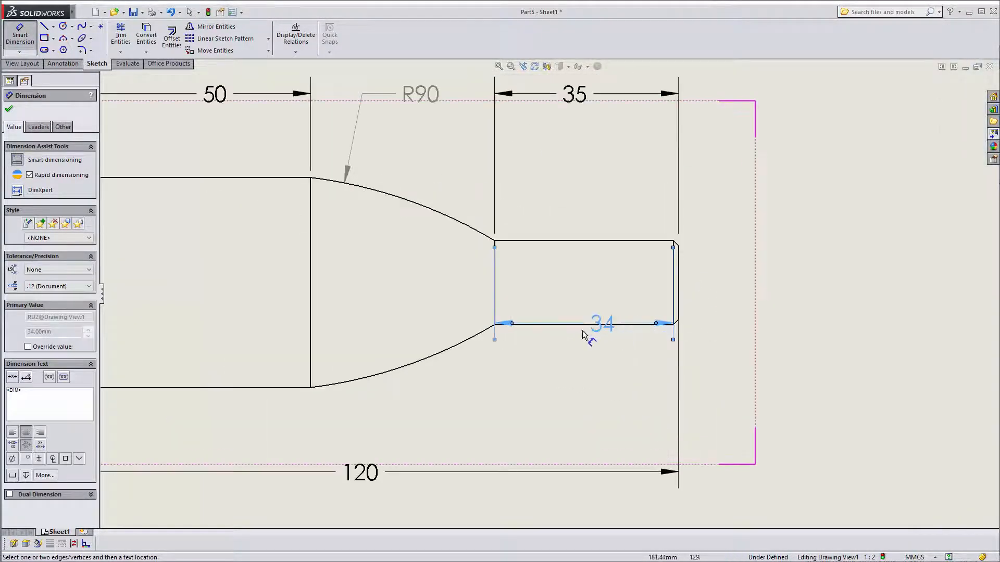
key(Escape)
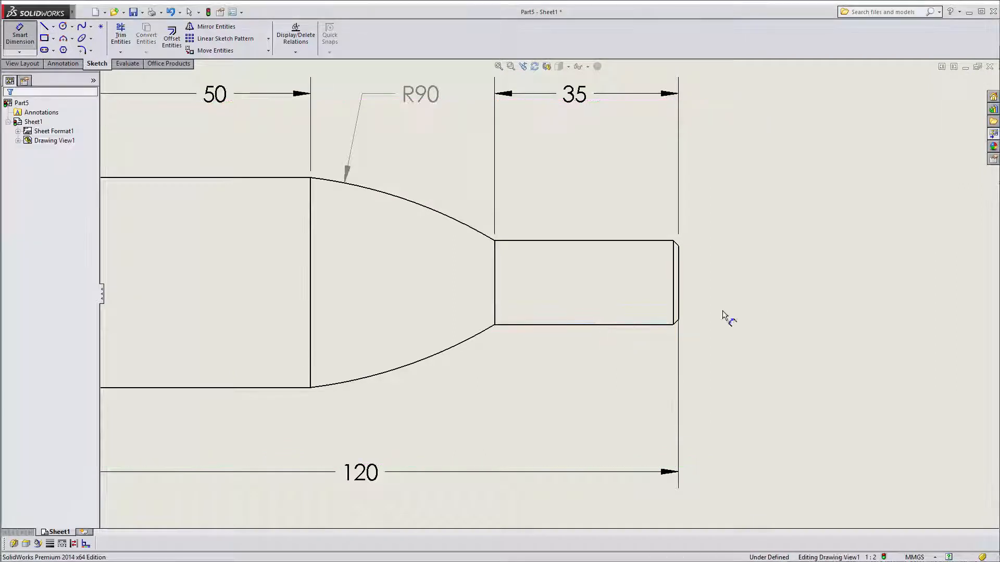
click(650, 240)
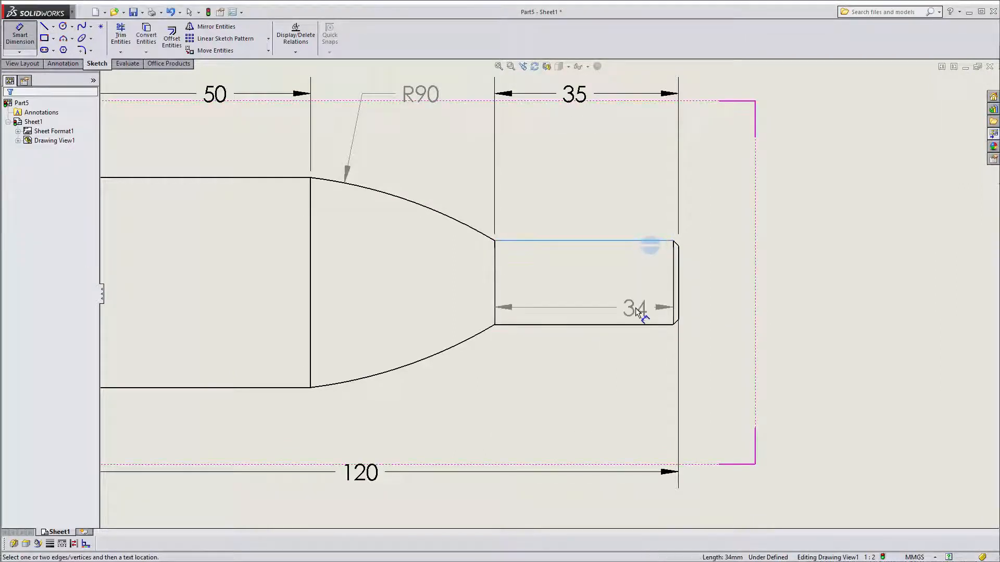
click(645, 325)
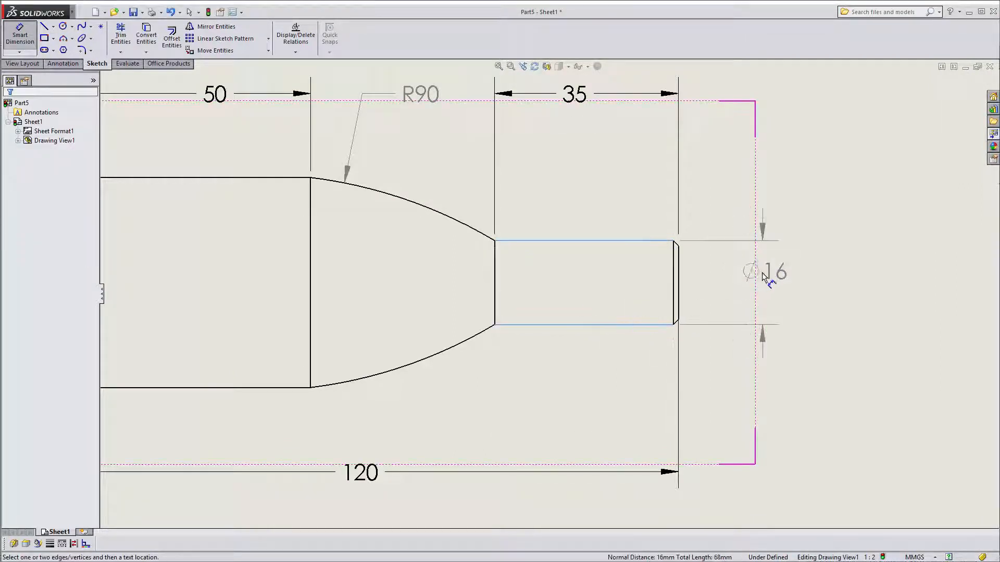
click(784, 276)
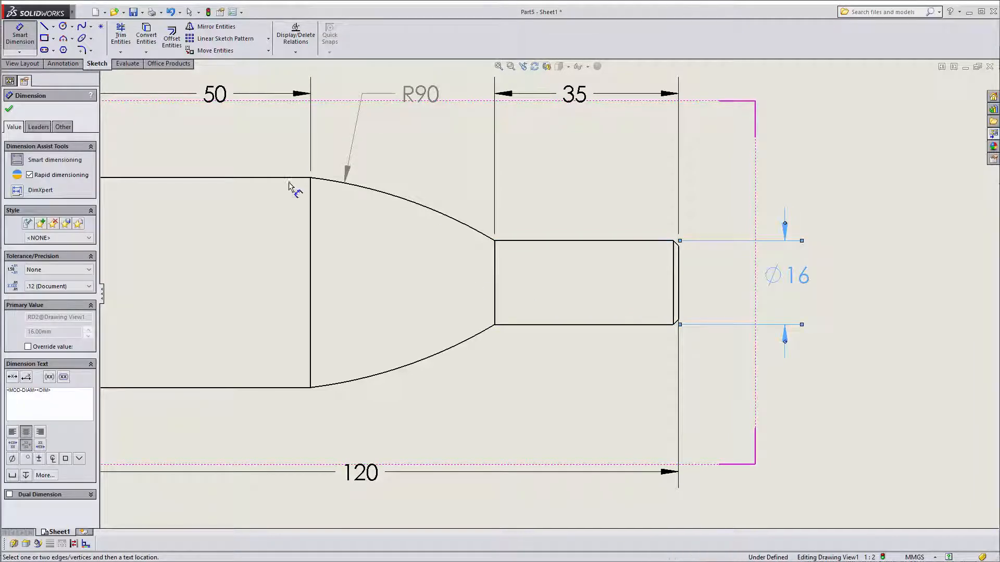
Add the Ø40 diameter dimension to the large section, placed left of the shaft
scroll(359, 270, up, 5)
scroll(413, 283, down, 3)
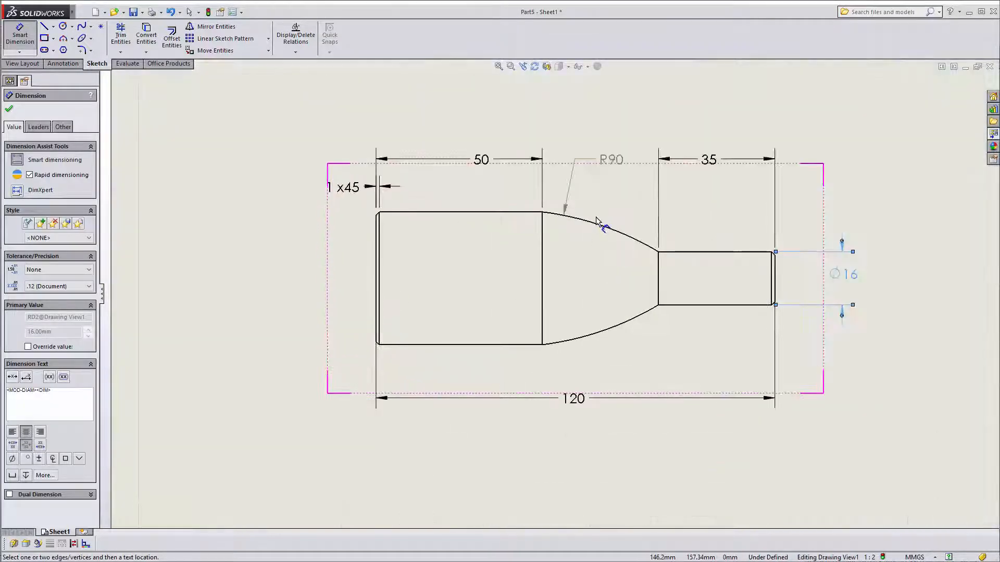
click(470, 213)
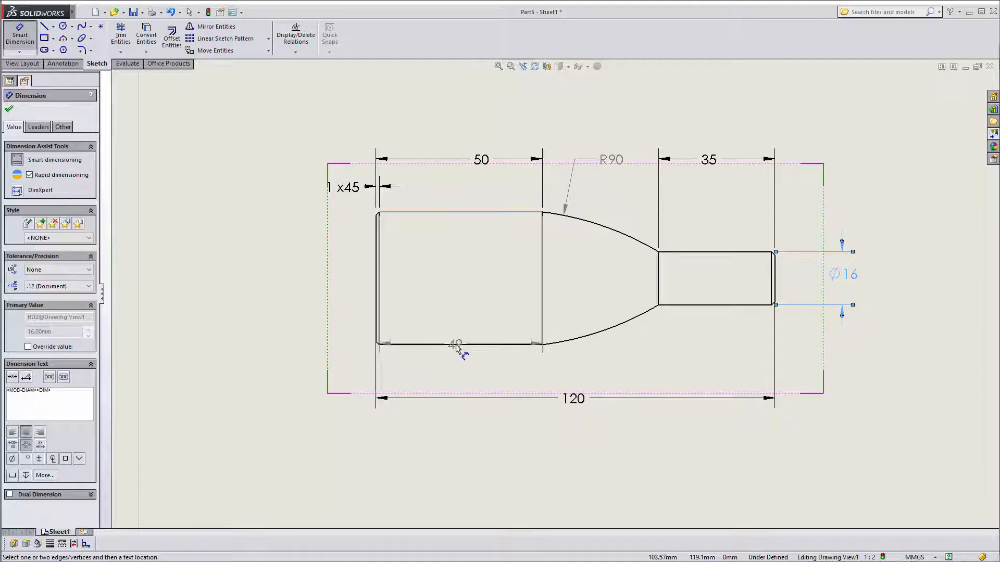
click(469, 344)
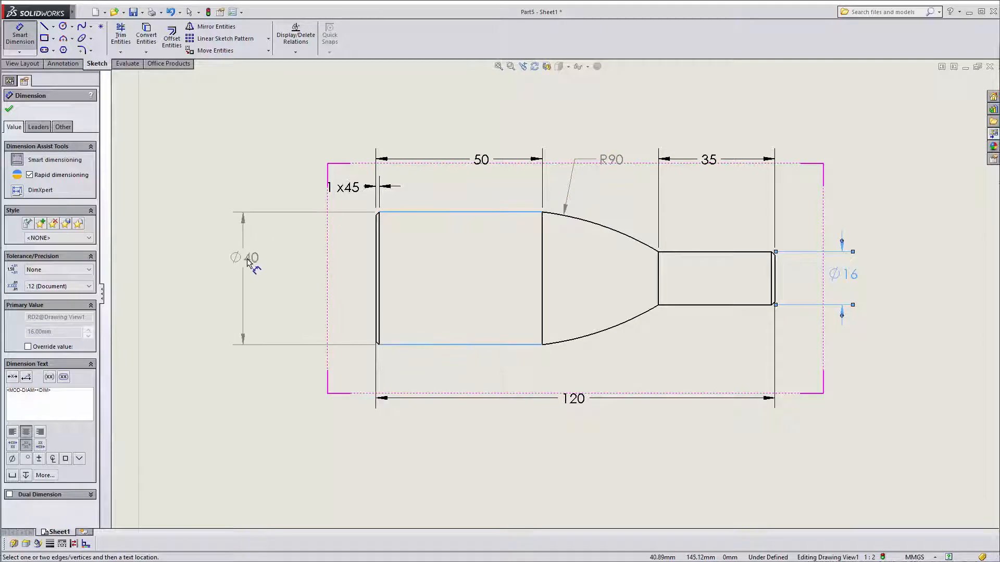
click(261, 285)
key(Escape)
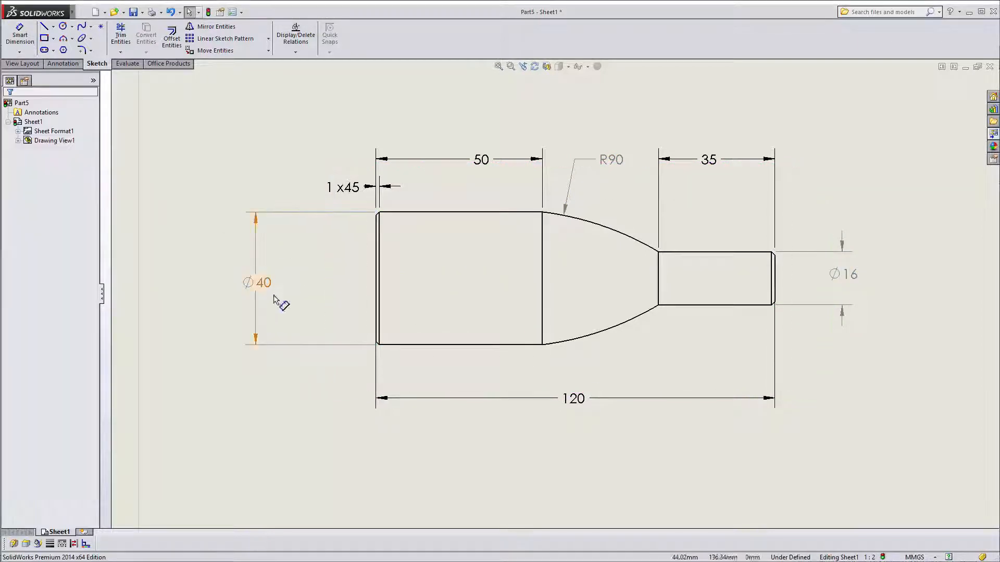
Dimension the right-end chamfer as 1 x45 and align it with the left-end chamfer dimension
click(772, 269)
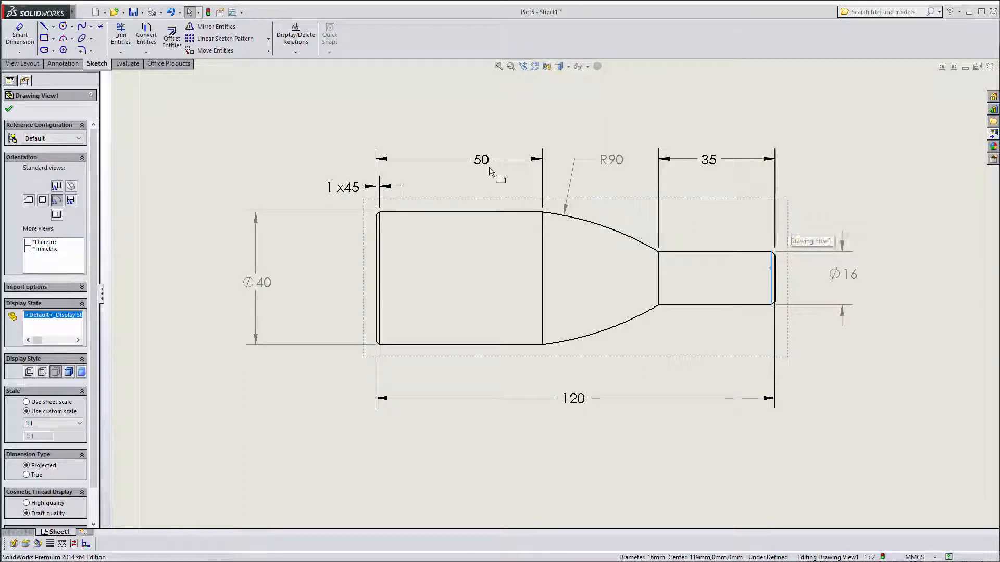
click(20, 34)
click(774, 277)
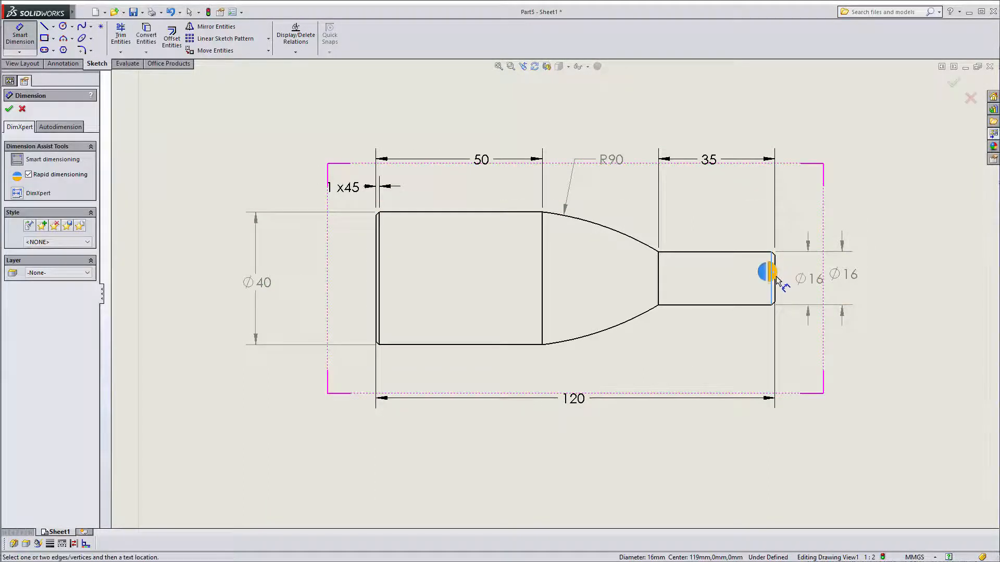
click(801, 216)
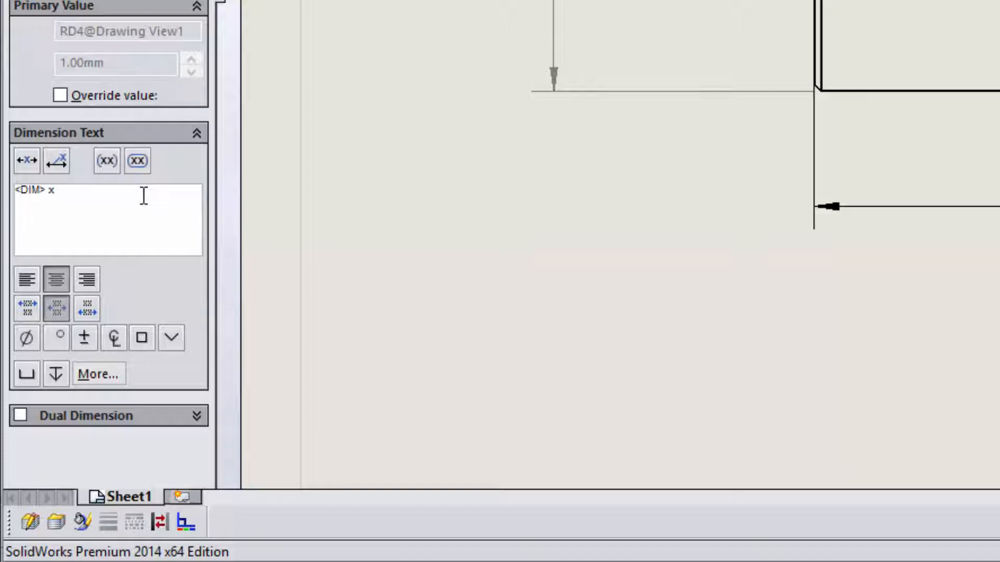
text(45)
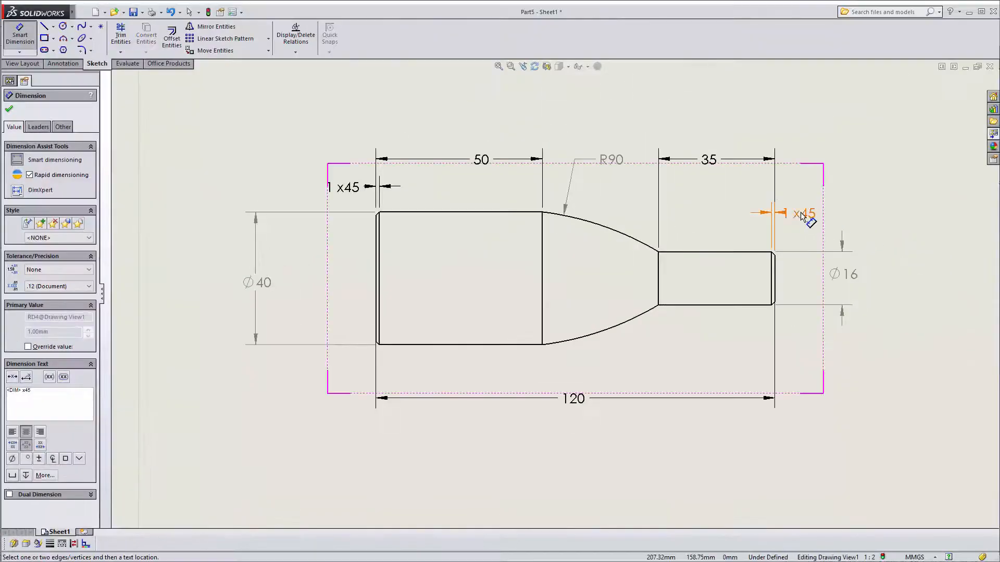
mouse_move(800, 215)
mouse_down()
mouse_move(820, 211)
mouse_move(817, 192)
mouse_up()
key(Escape)
Switch the drawing sheet into Edit Sheet Format mode
scroll(857, 340, up, 3)
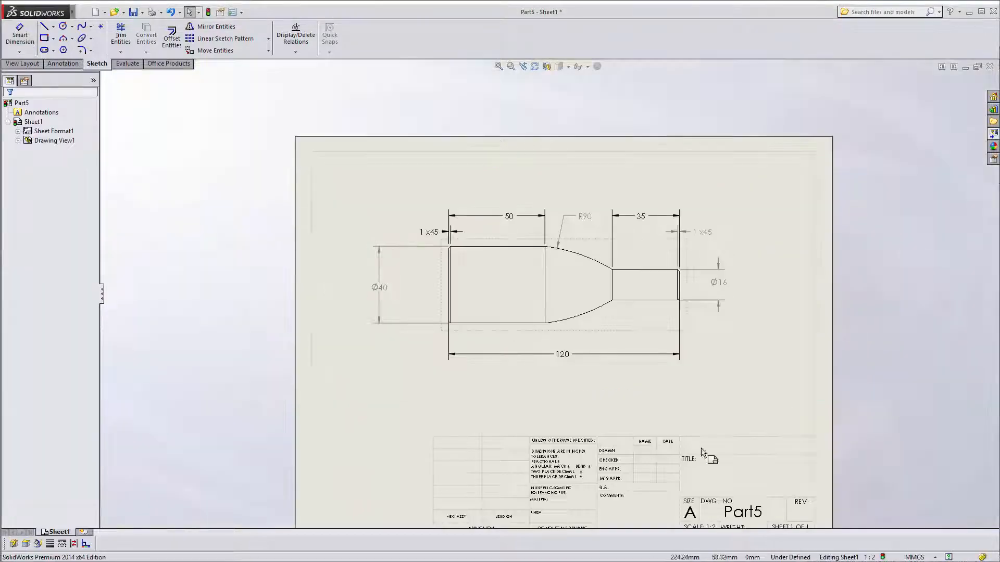
scroll(632, 374, down, 3)
scroll(647, 447, up, 5)
scroll(574, 393, down, 3)
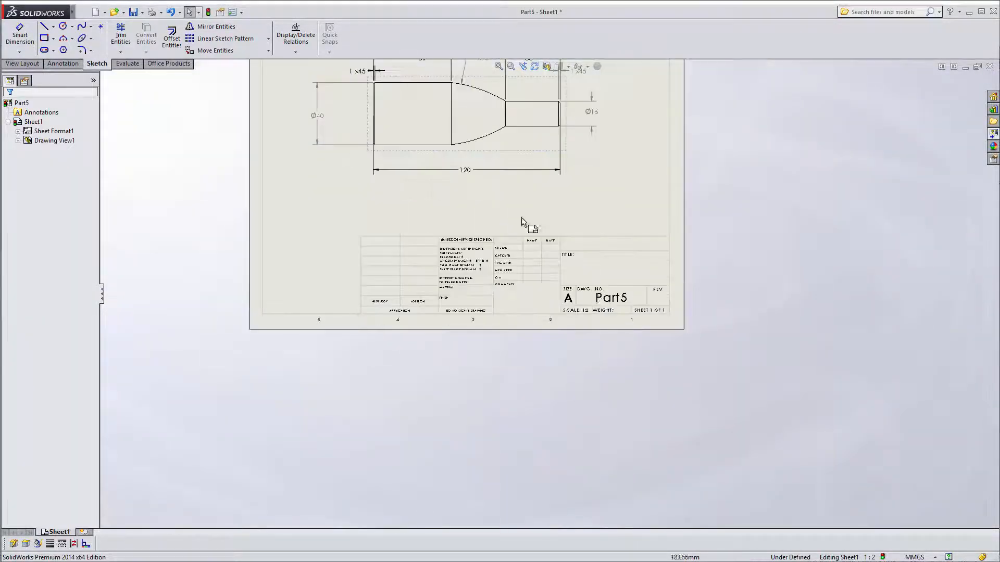
scroll(566, 227, down, 3)
right_click(375, 91)
click(411, 164)
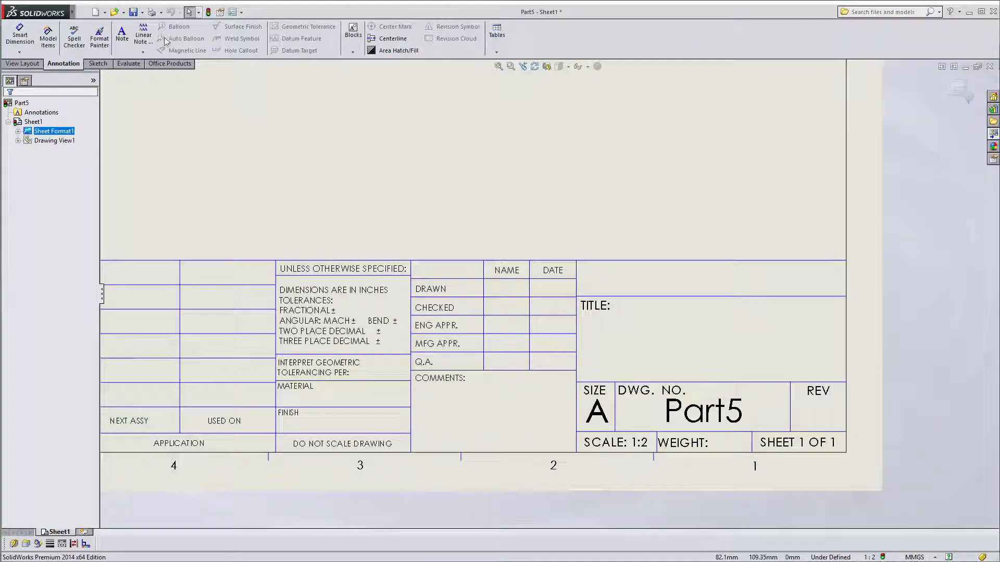
Add a note with the author's full name in the title block's upper-right cell
click(122, 34)
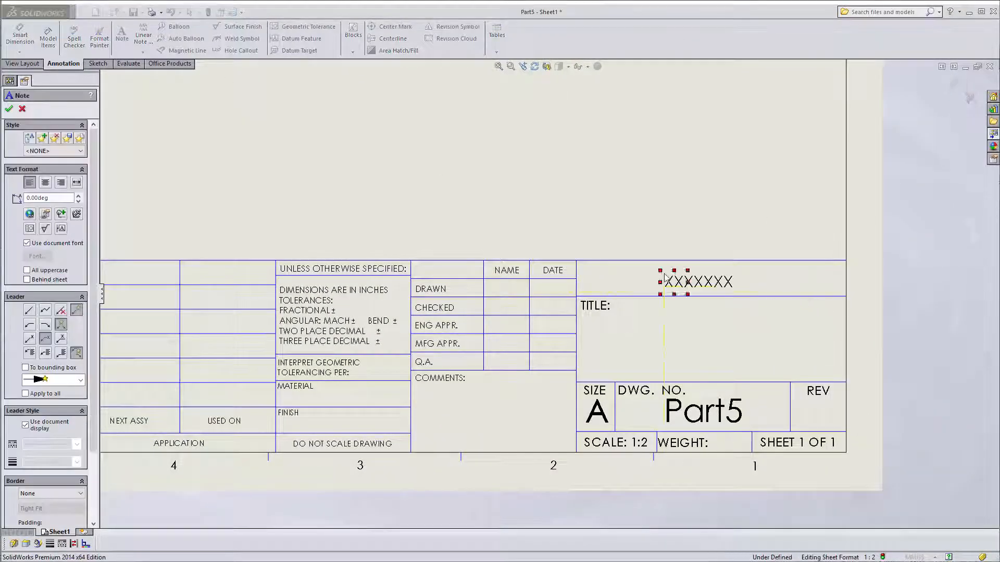
click(672, 281)
text(Turcan )
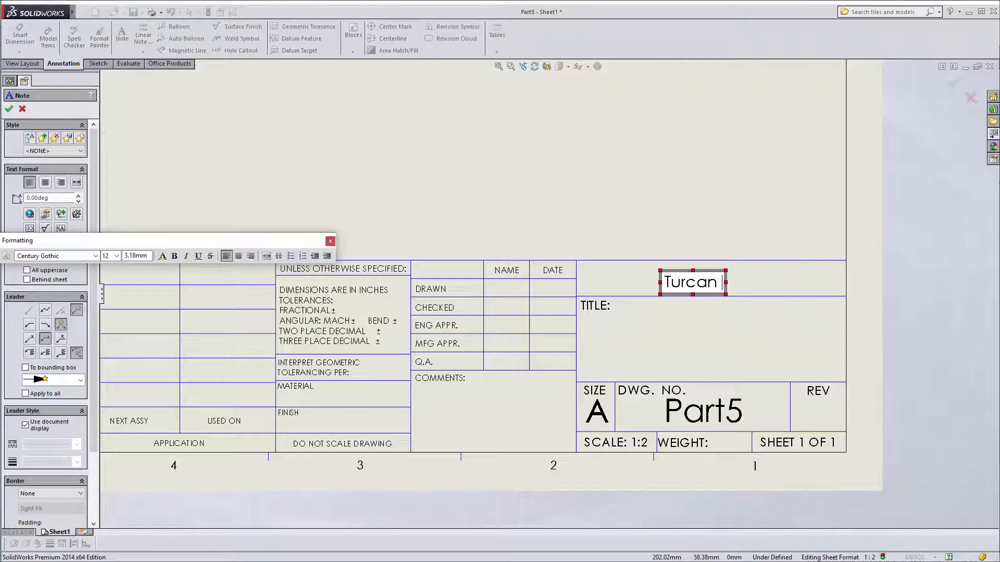
text(Vladimir)
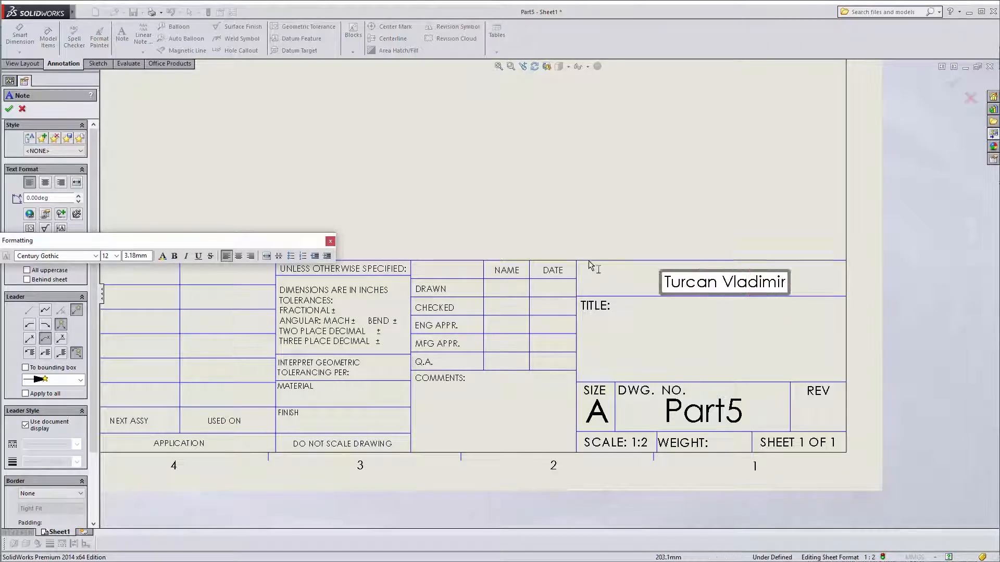
key(Escape)
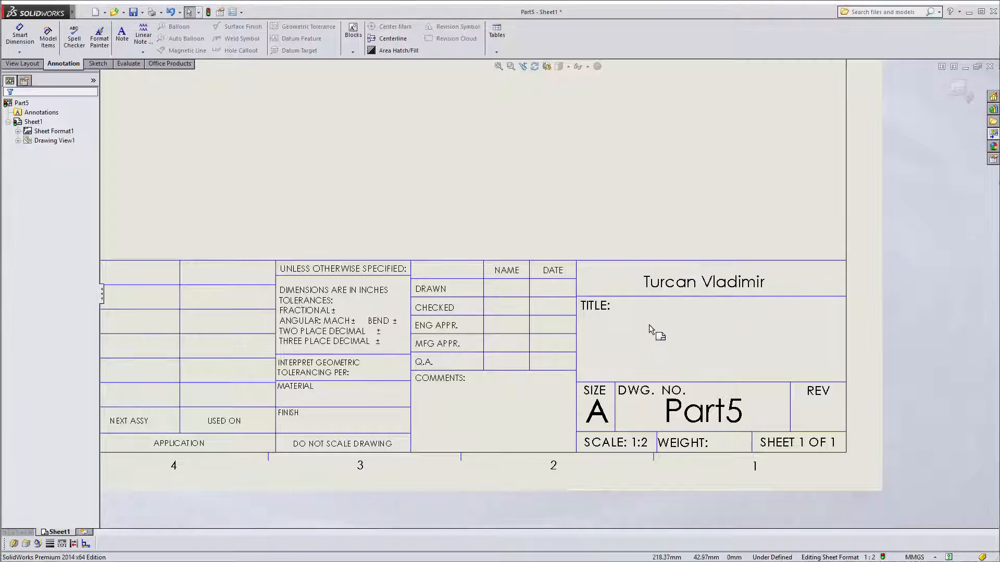
key(z)
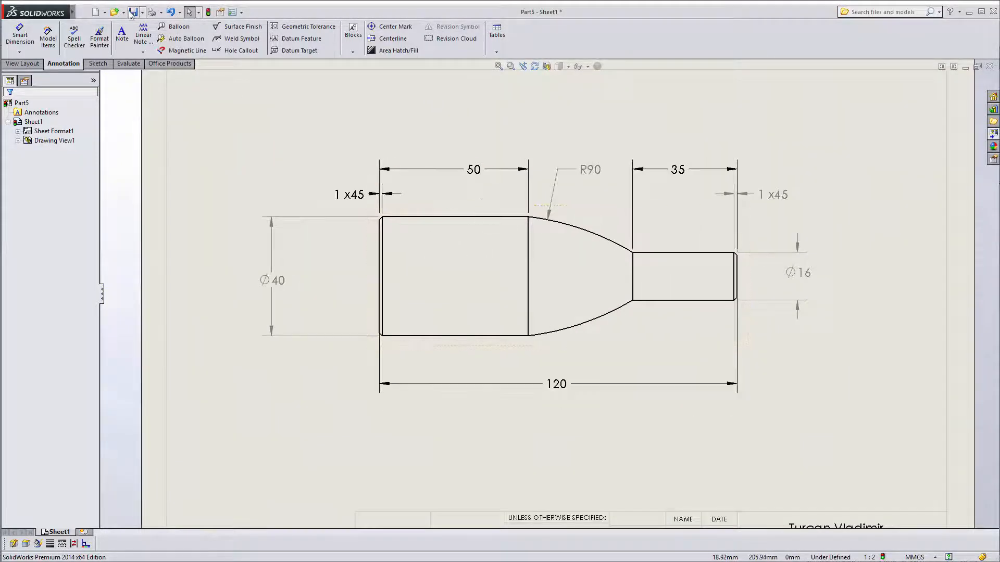
Save the drawing as Part5.SLDDRW with all components after rebuilding, then nudge Ø40 right
click(134, 12)
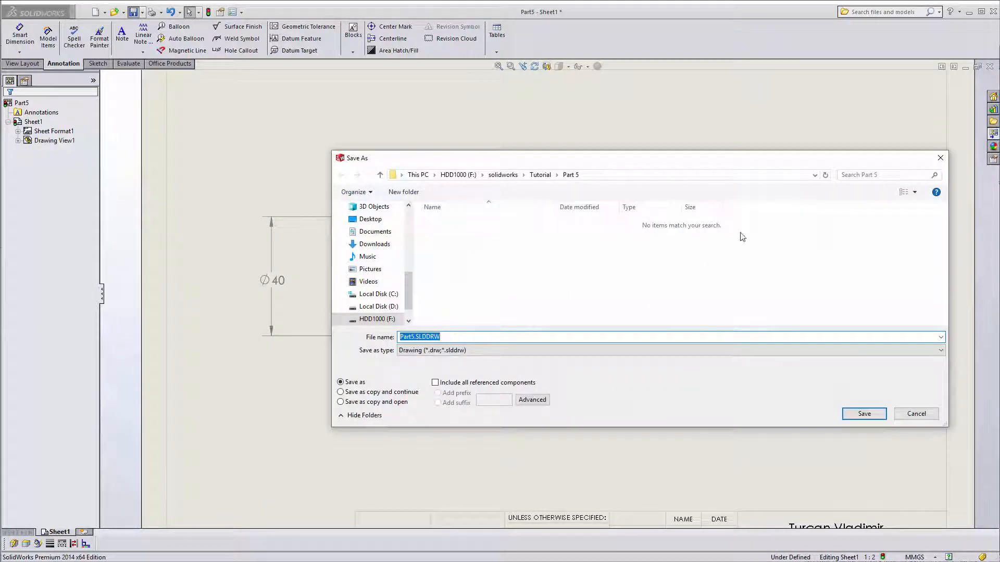
click(916, 413)
click(141, 13)
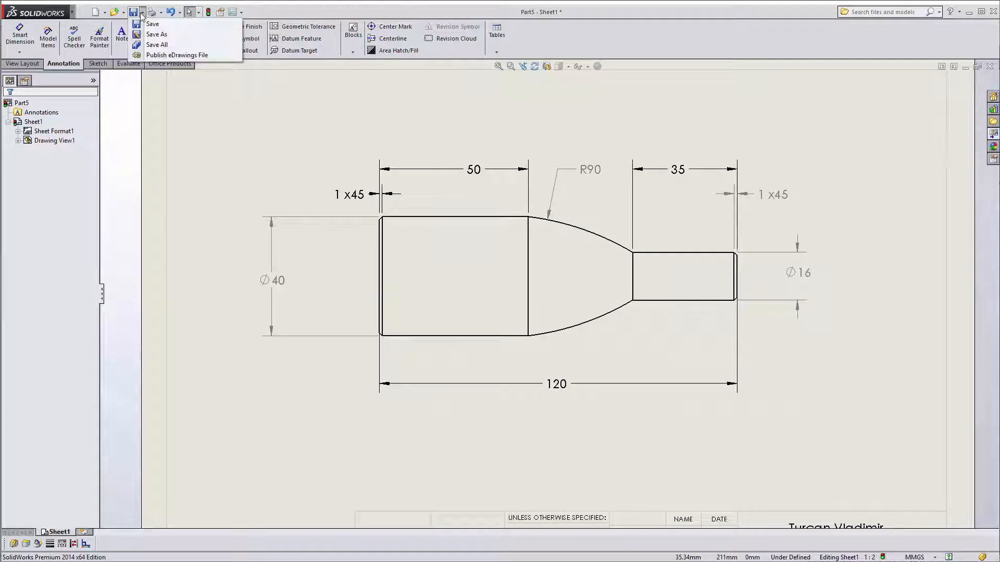
click(156, 34)
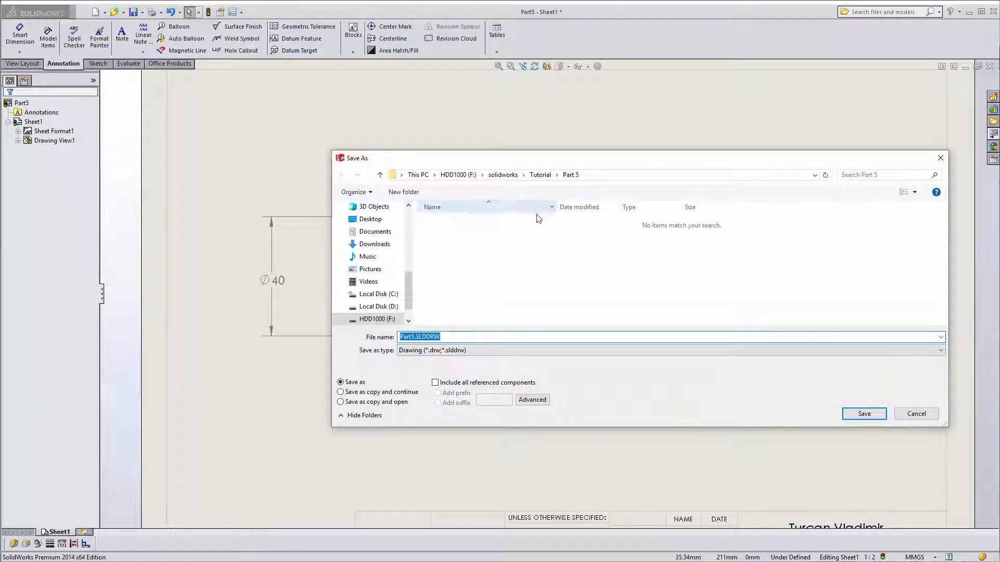
click(872, 414)
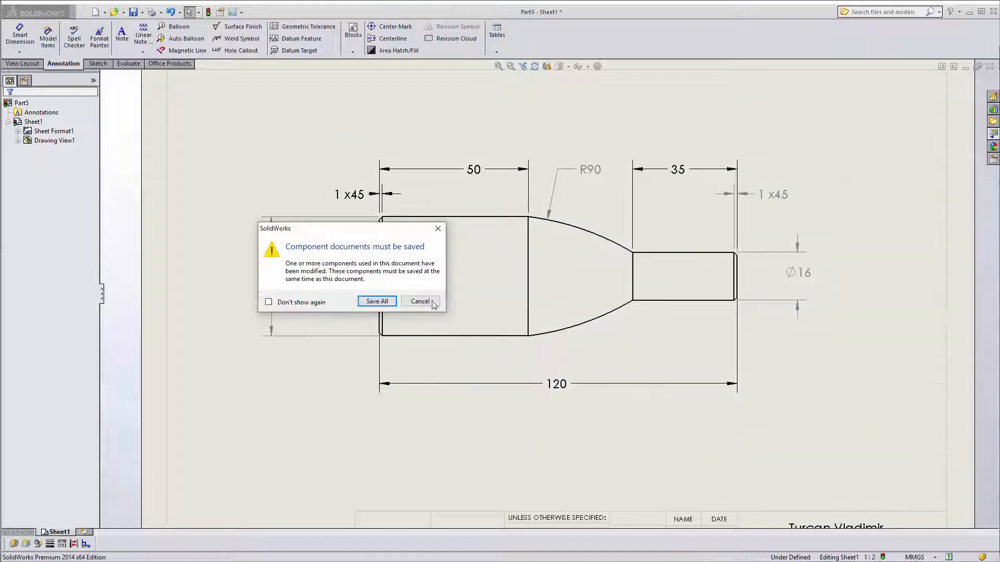
click(379, 304)
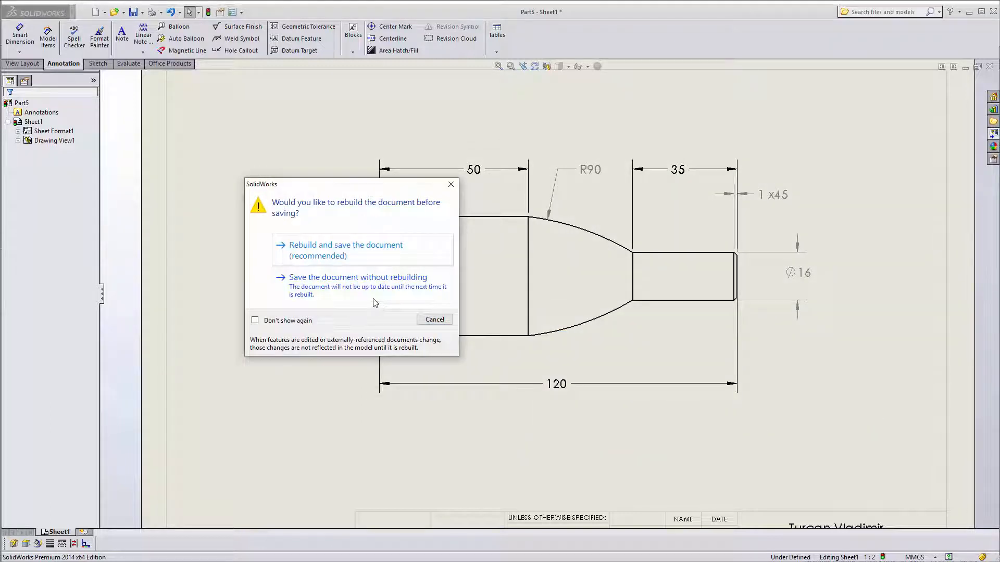
click(345, 250)
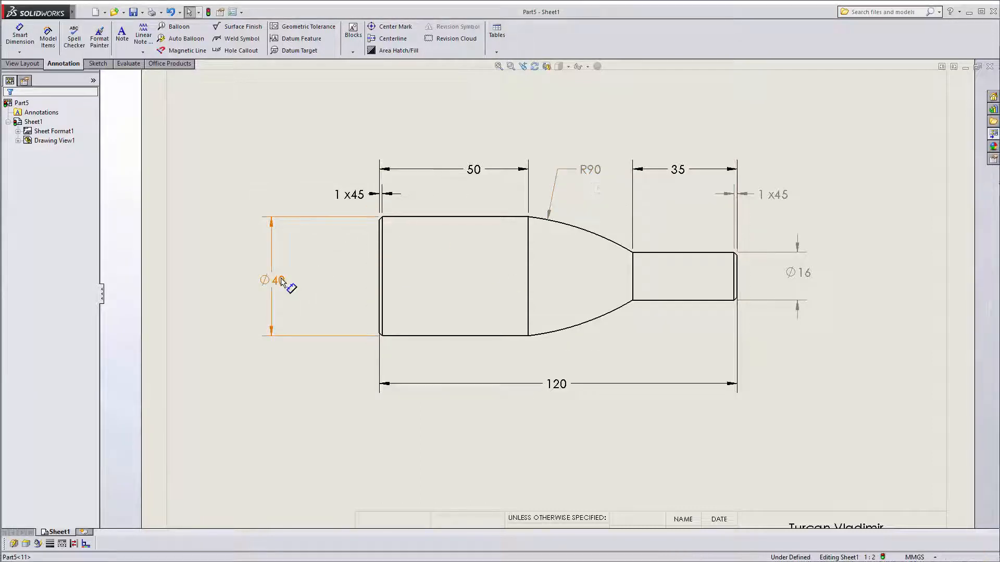
drag(282, 282, 307, 273)
click(866, 168)
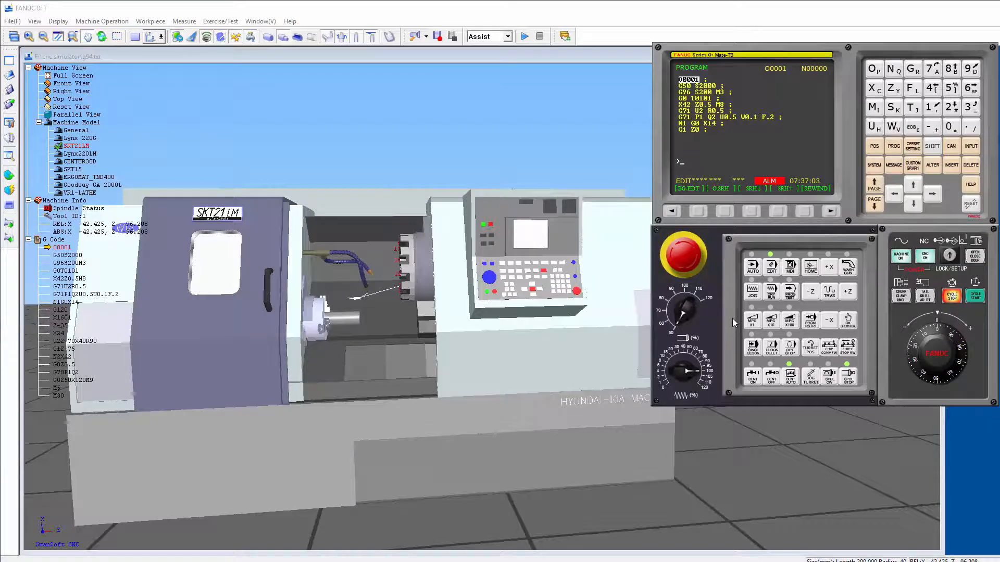
Mount left-hand external turning tool 001 with the CNMG 75° insert into magazine slot 01
click(899, 150)
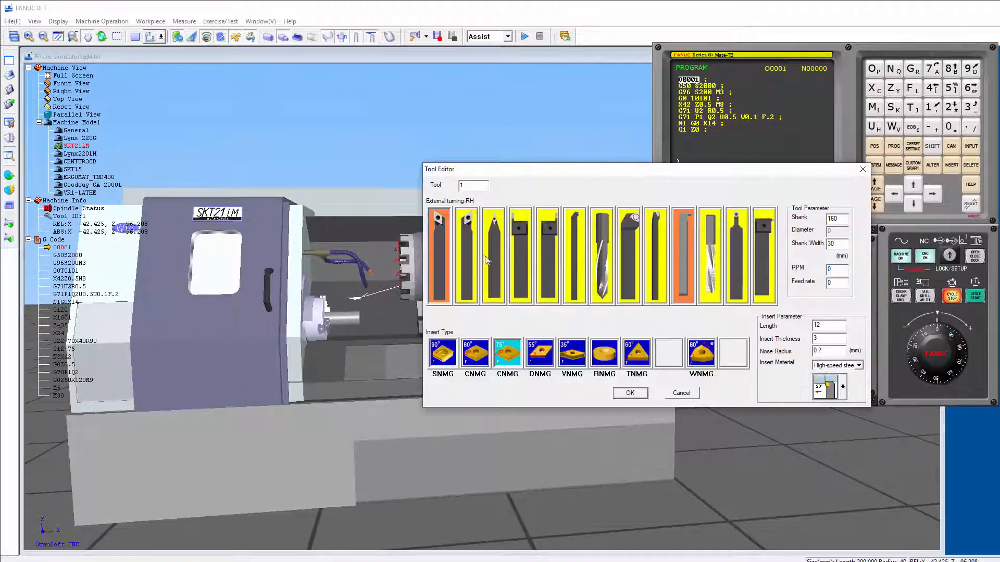
click(473, 268)
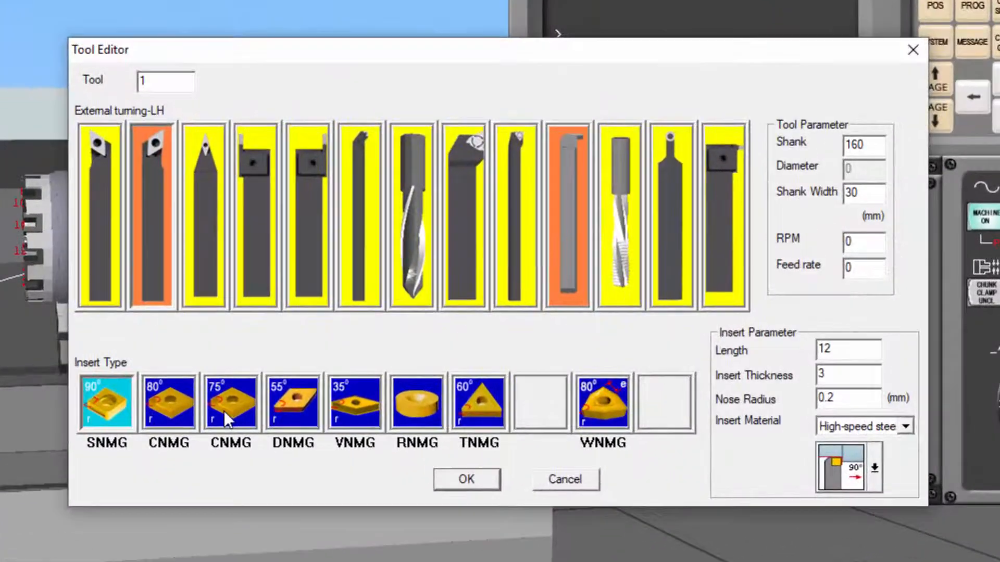
click(505, 357)
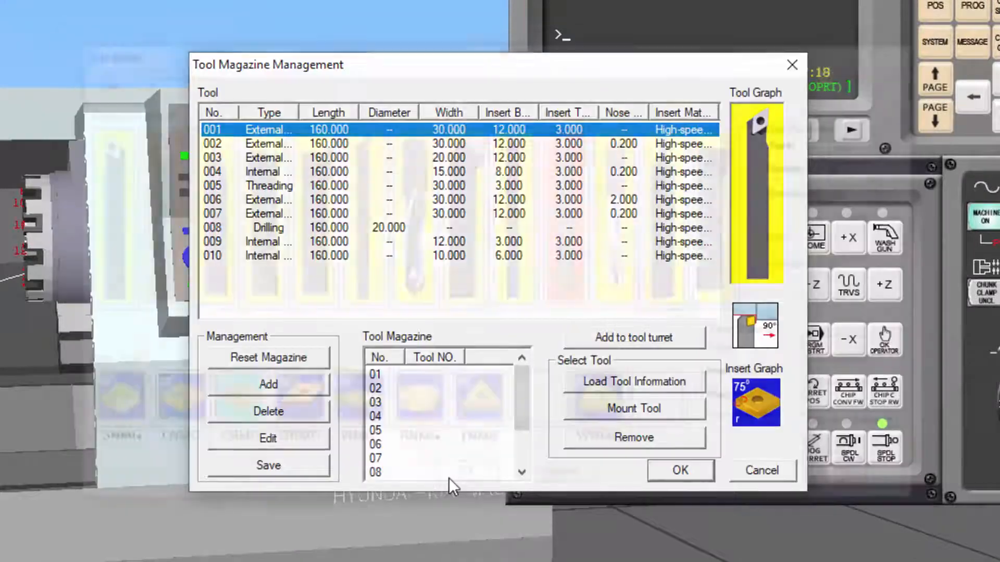
drag(281, 135, 403, 374)
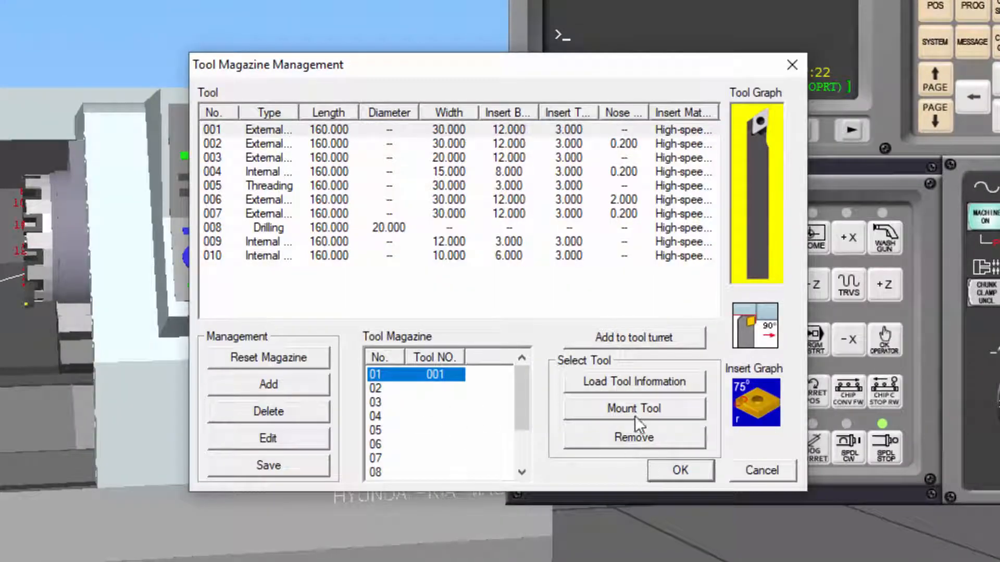
click(677, 471)
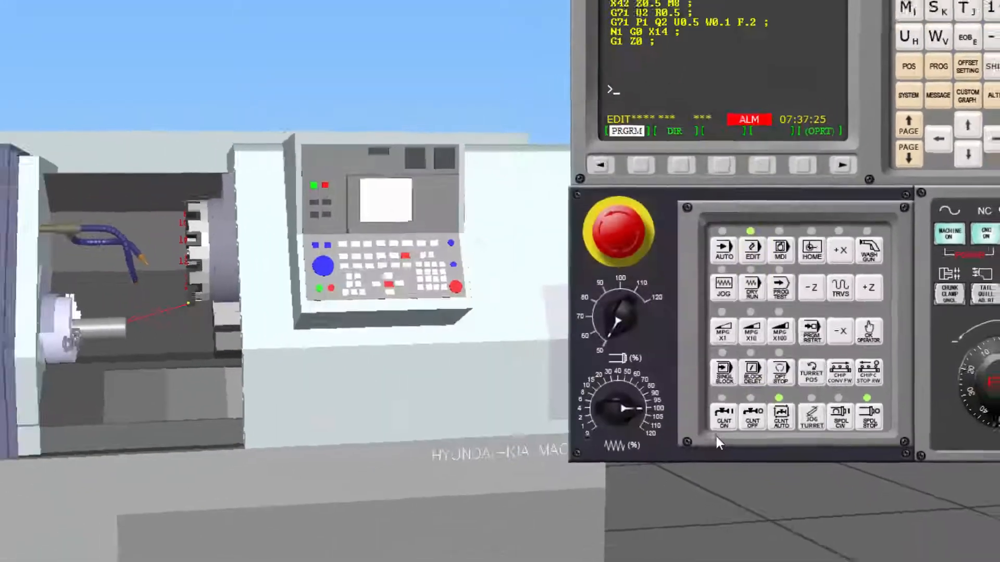
scroll(104, 315, up, 6)
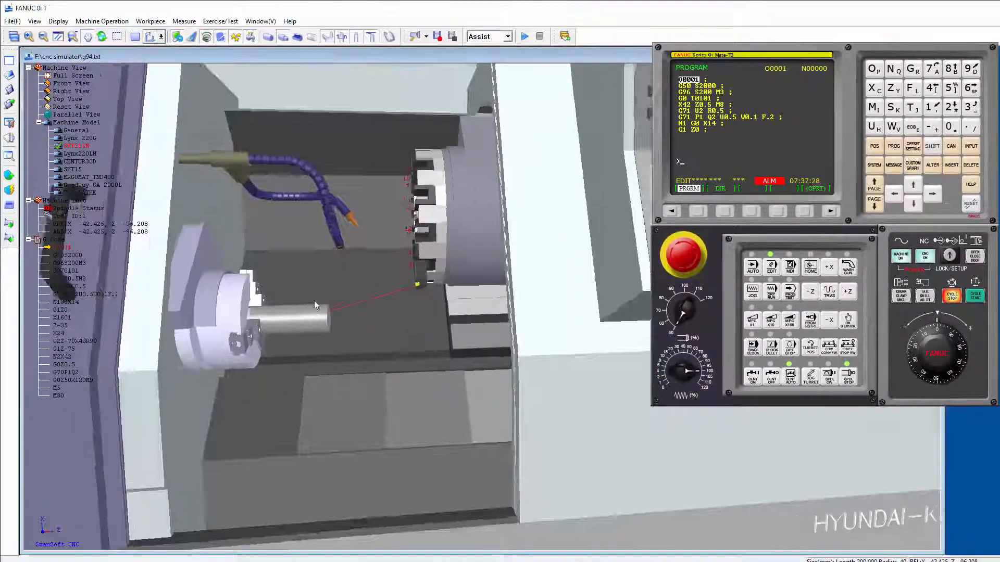
drag(314, 302, 307, 330)
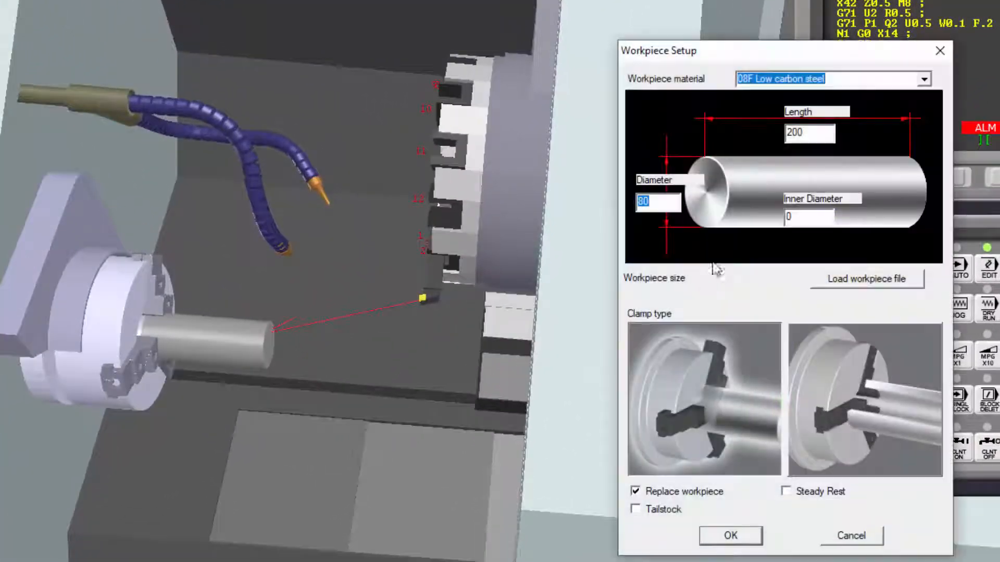
Change the low carbon steel workpiece length to 120 and apply the new stock
double_click(813, 133)
text(120)
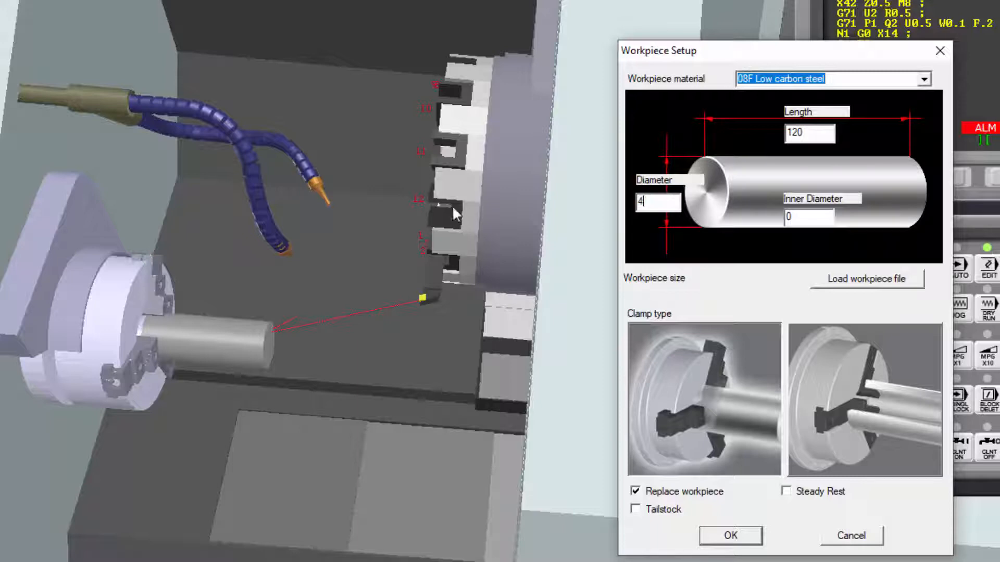
click(739, 540)
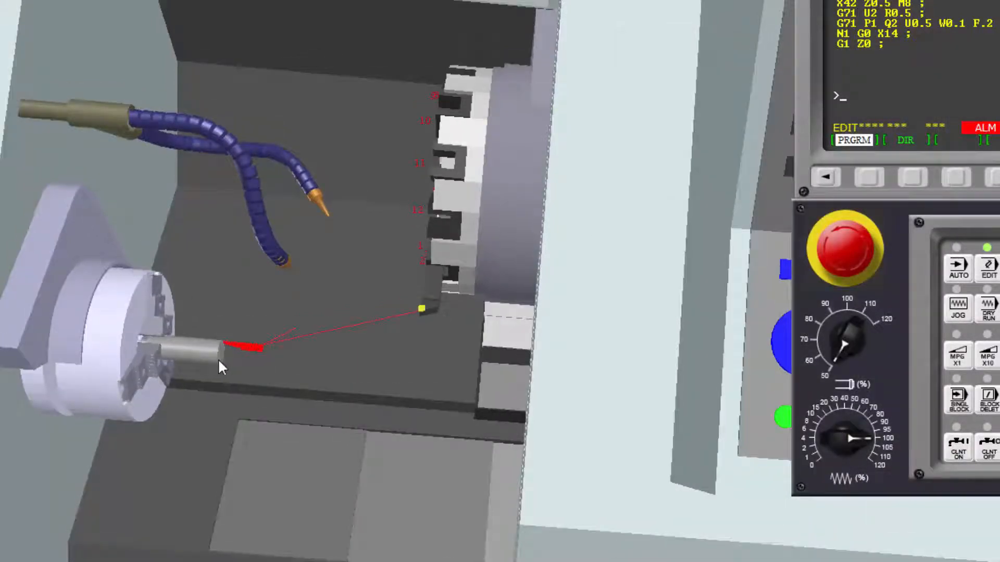
scroll(220, 358, up, 5)
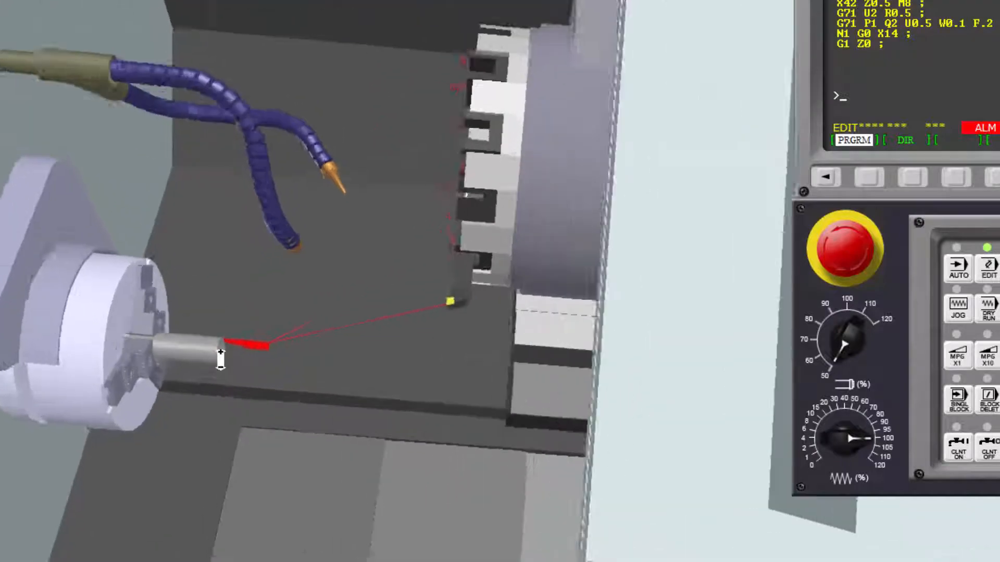
scroll(220, 347, up, 2)
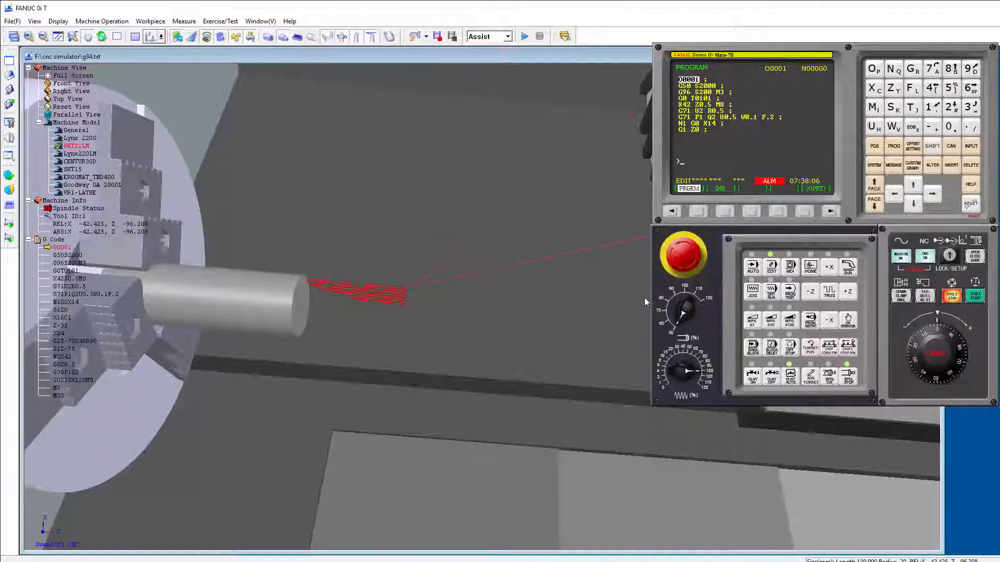
middle_drag(271, 302, 238, 349)
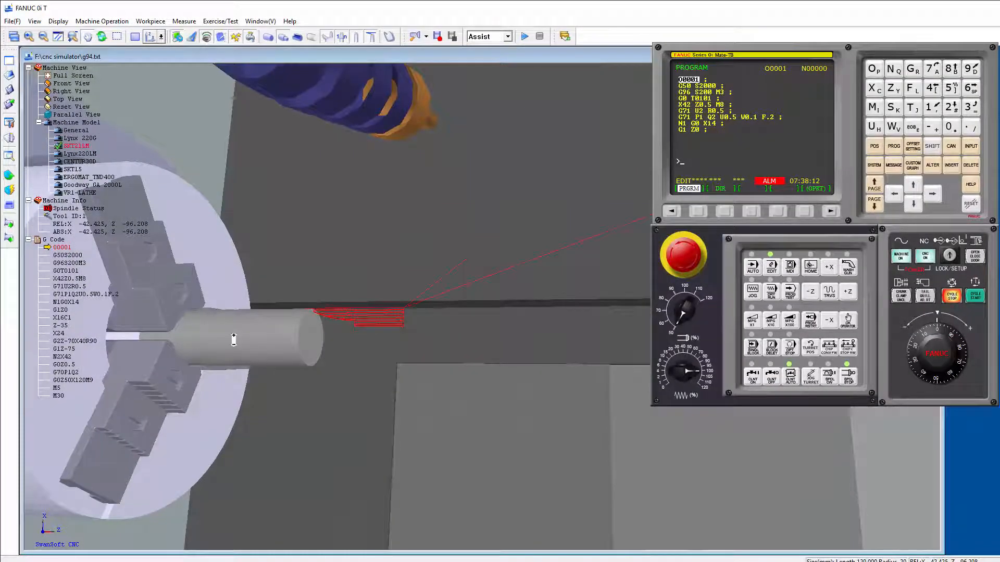
scroll(233, 339, up, 2)
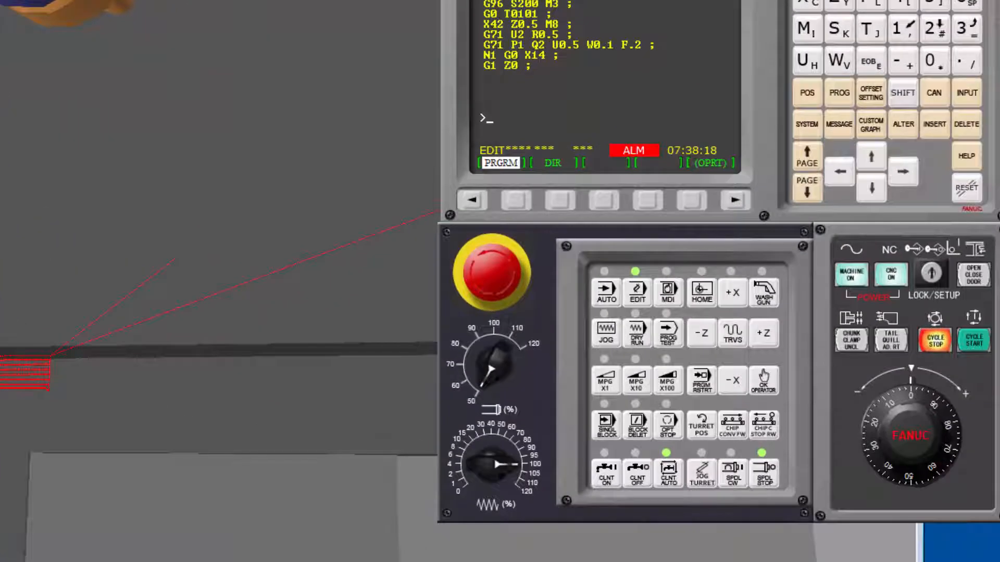
Bring up the tool geometry offset page on the controller
click(9, 156)
click(430, 403)
click(873, 96)
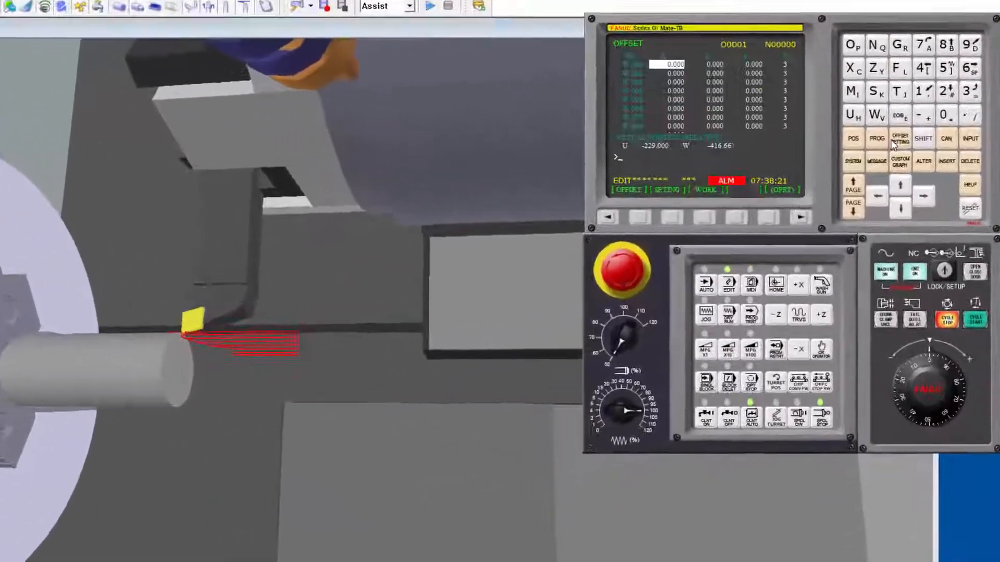
click(655, 225)
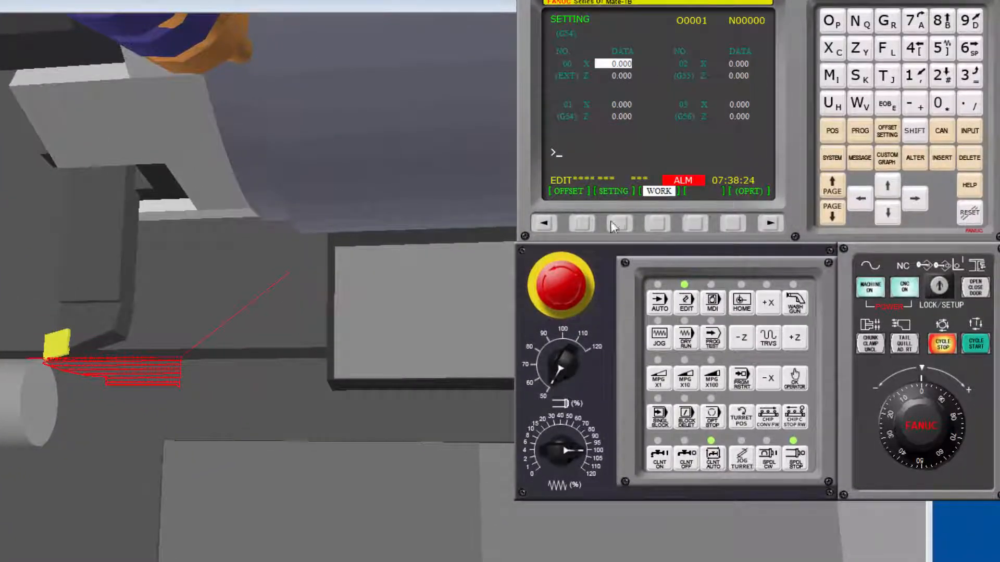
click(583, 223)
click(624, 224)
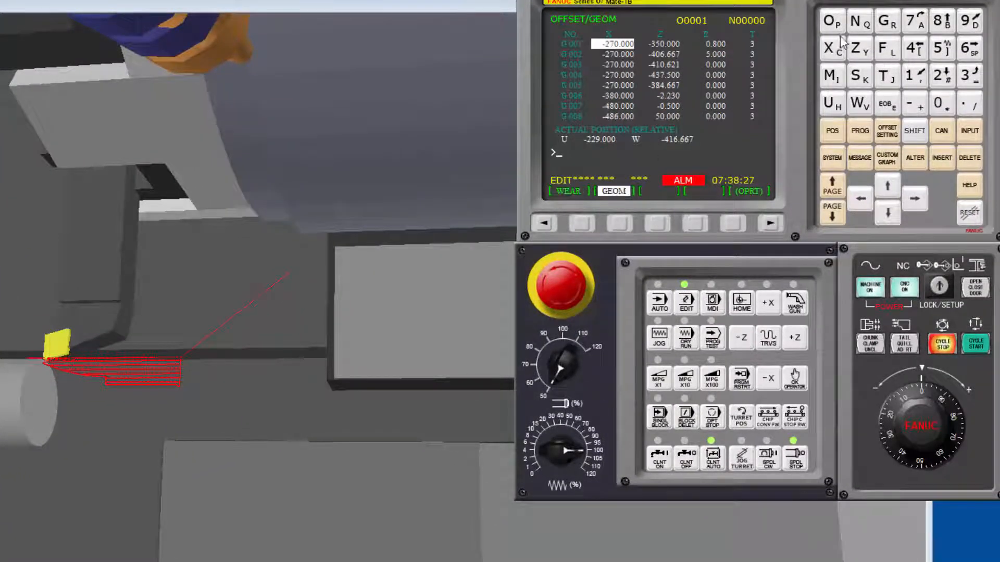
Store tool 1's Z geometry offset of -416.667 and return to program O0001
click(833, 55)
click(915, 56)
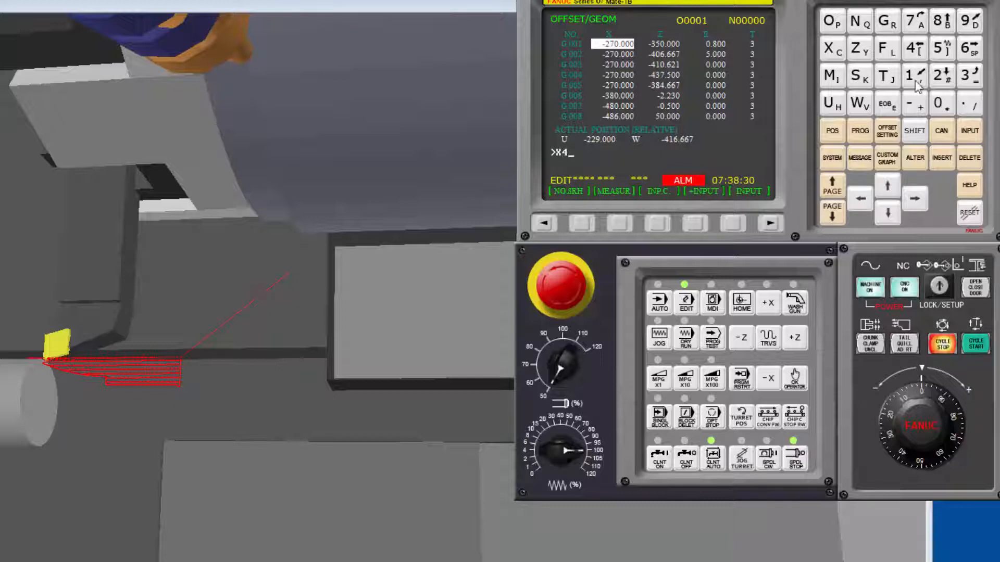
click(918, 200)
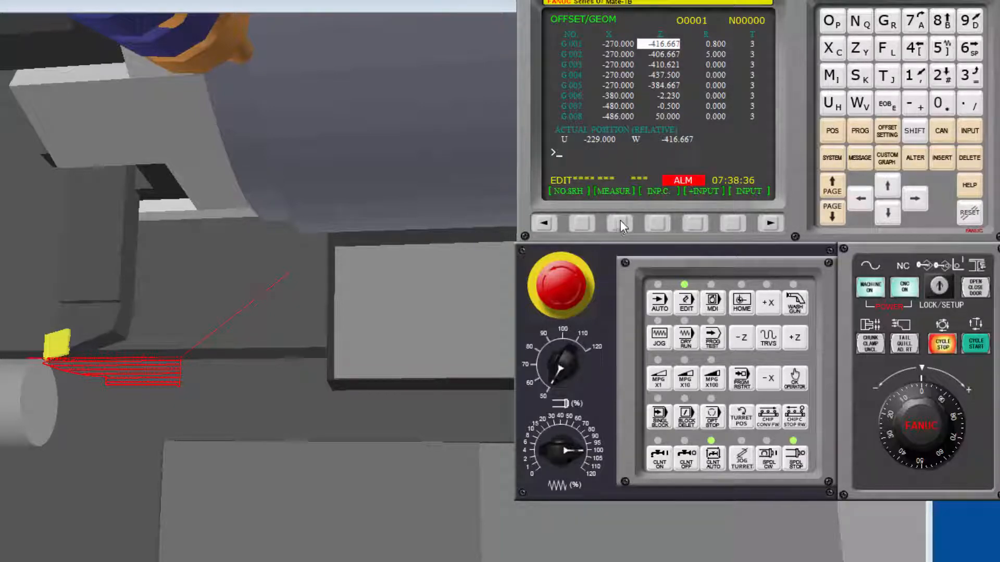
click(859, 131)
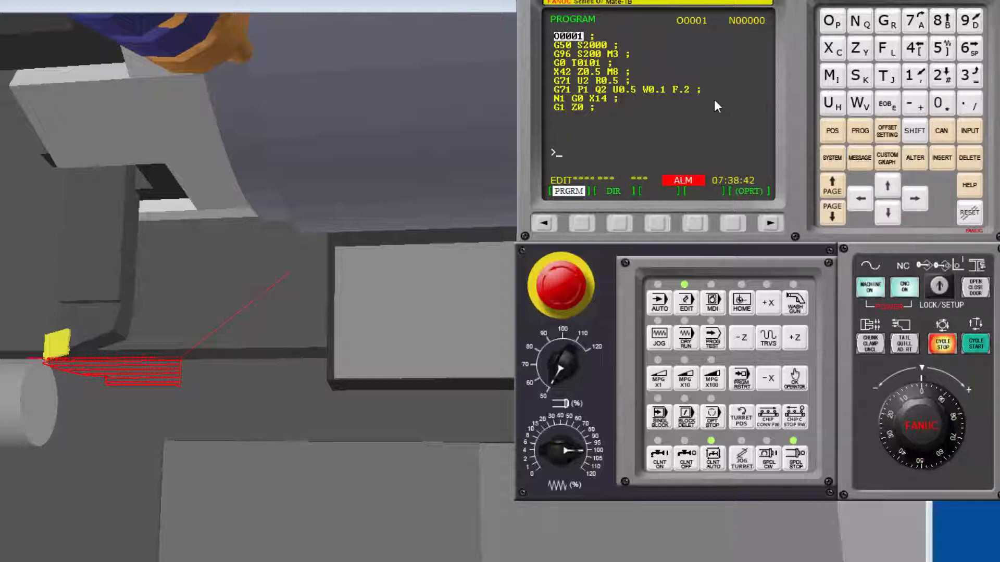
Step down through program O0001 past the G1 Z0 and Z-35 blocks to the X24 line
click(887, 213)
click(887, 212)
click(888, 213)
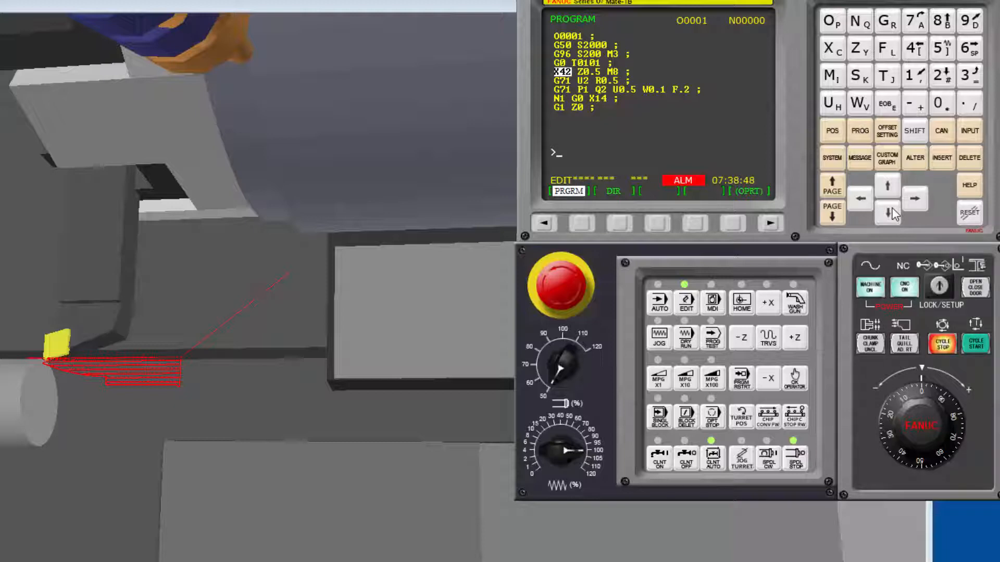
click(888, 212)
click(887, 213)
click(888, 212)
click(888, 212)
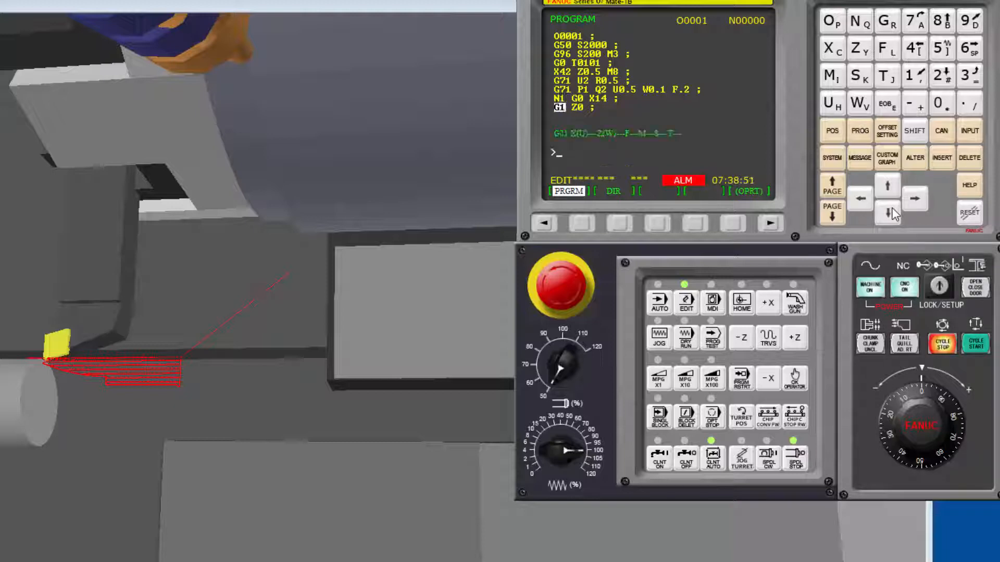
click(888, 212)
click(888, 213)
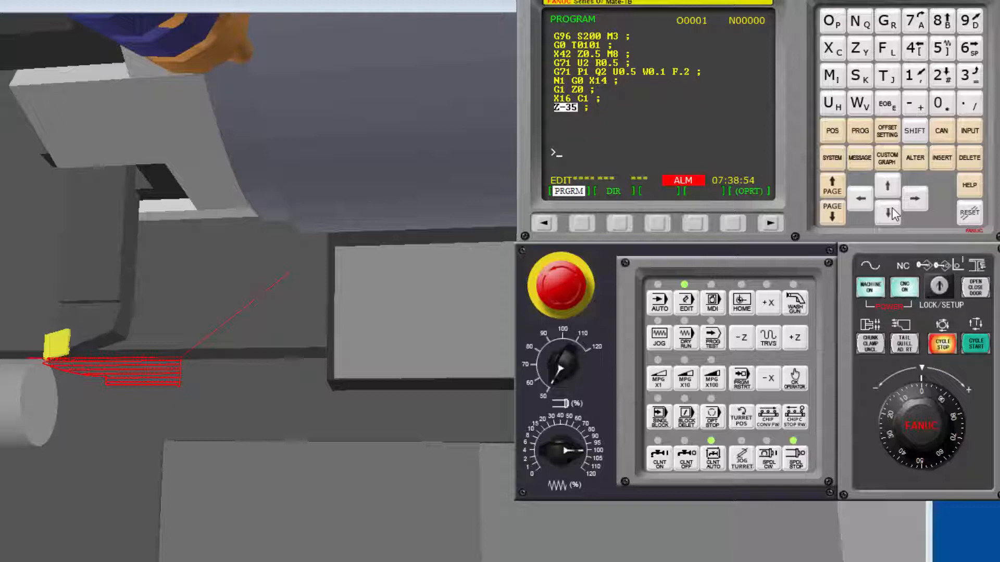
click(887, 212)
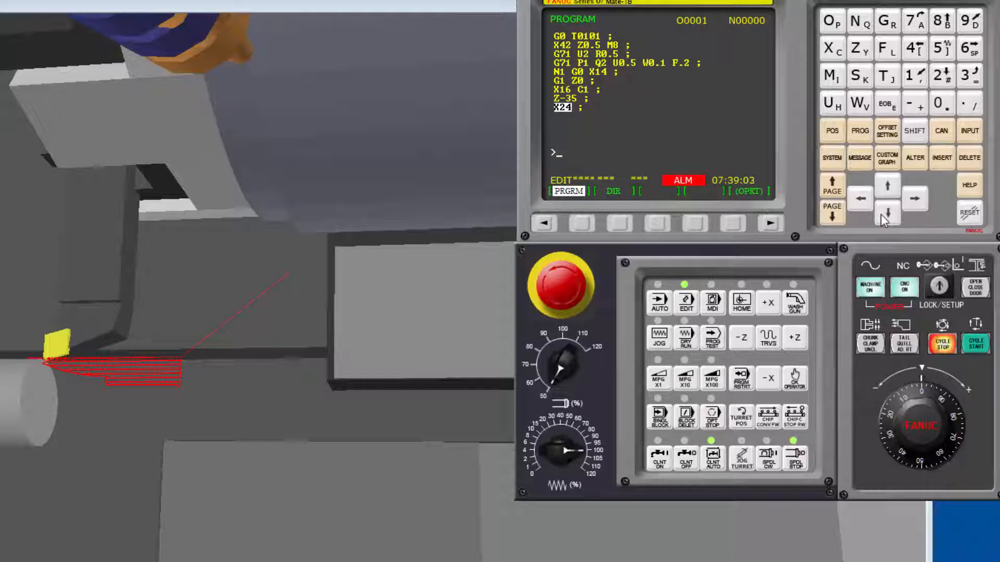
Insert a G3 word after the Z-35 block, check the G2 arc, then delete the misplaced G3
click(887, 199)
click(887, 20)
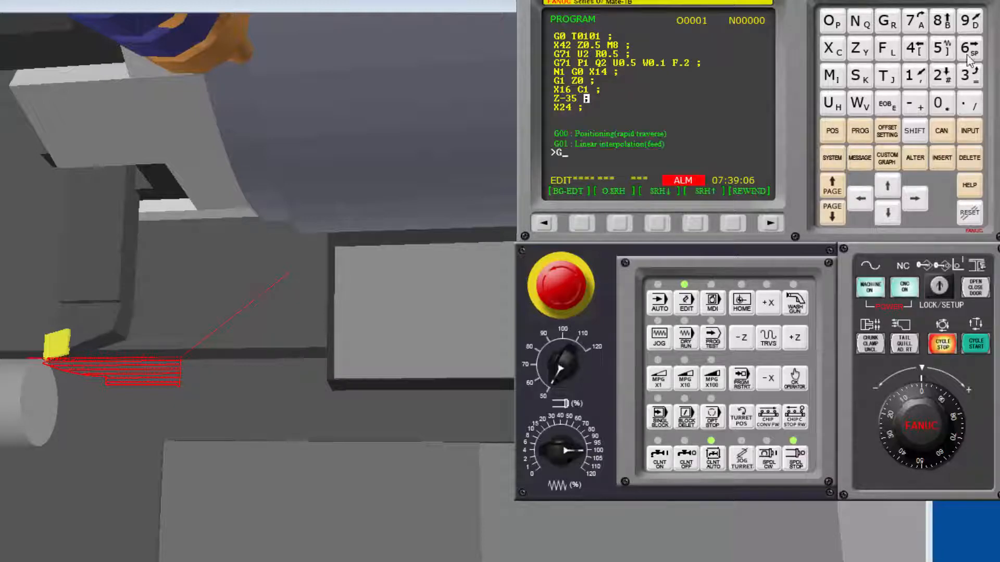
click(968, 76)
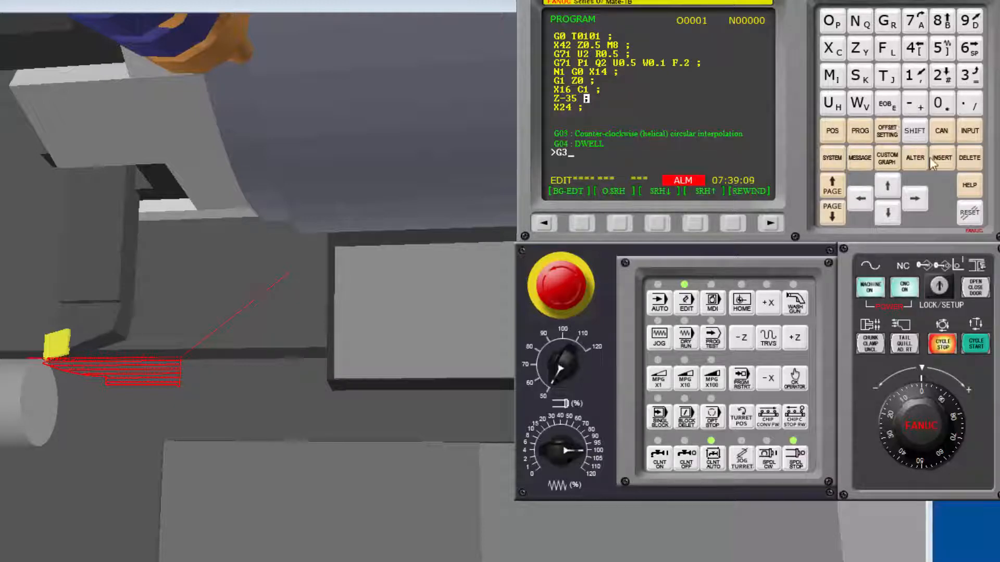
click(933, 162)
click(888, 213)
click(887, 188)
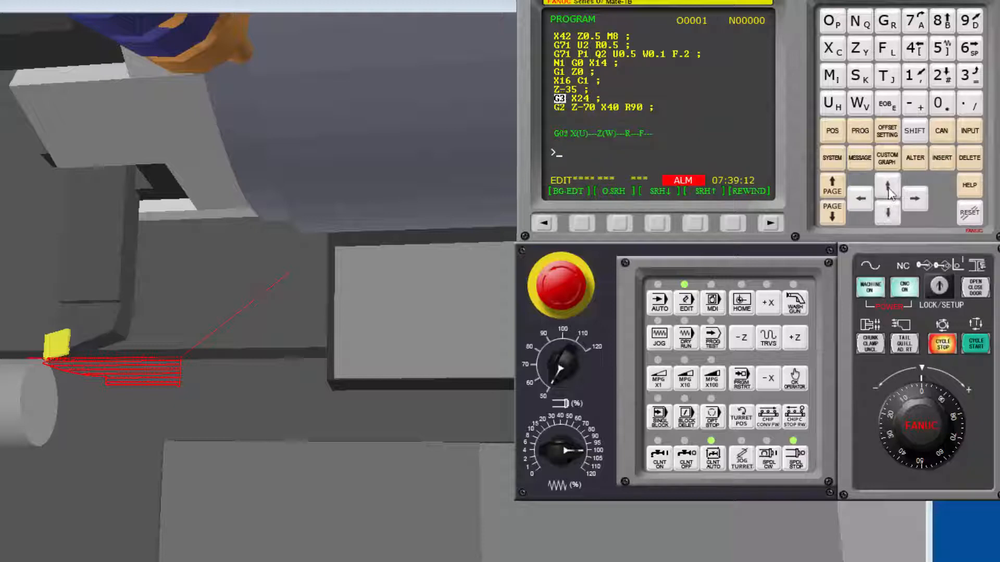
click(888, 212)
click(888, 190)
click(969, 159)
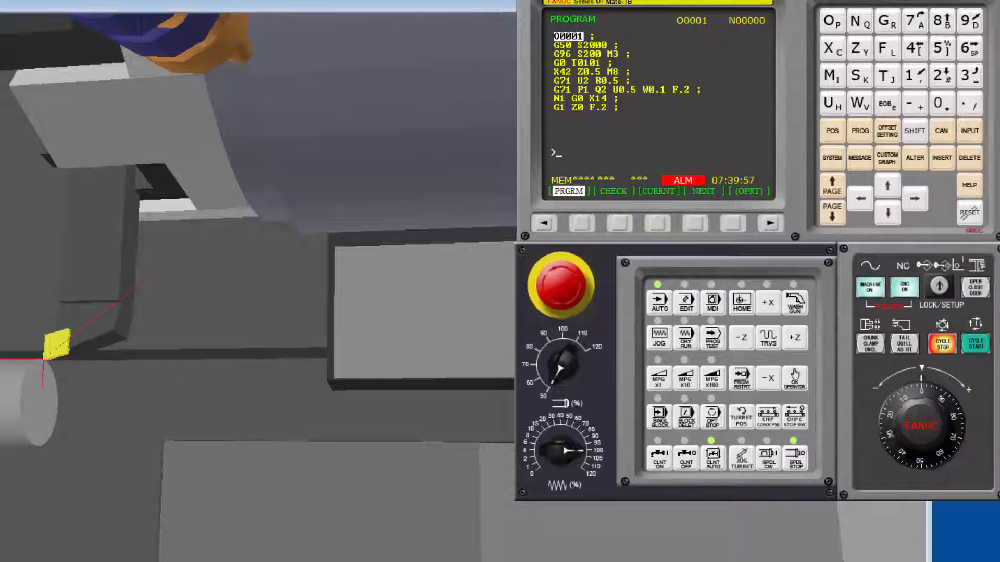
Start program O0001 with CYCLE START, dismissing the open-door warning
scroll(79, 371, up, 6)
scroll(65, 344, up, 4)
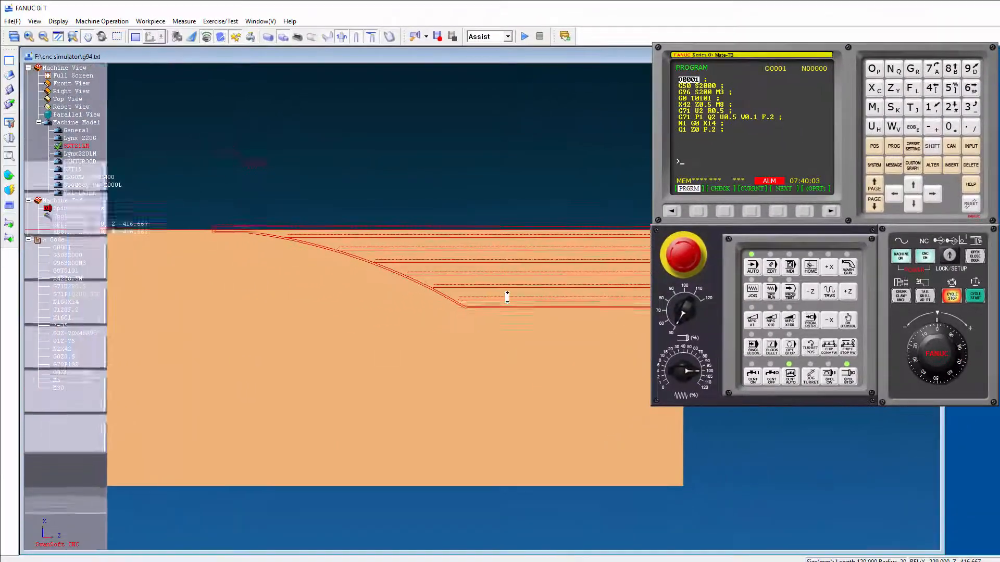
scroll(616, 322, down, 2)
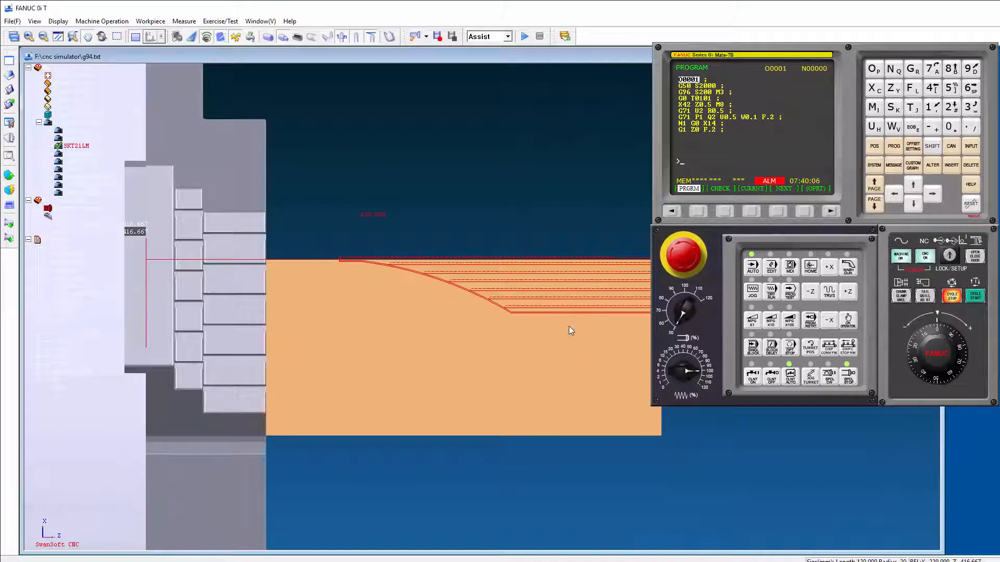
drag(511, 253, 392, 232)
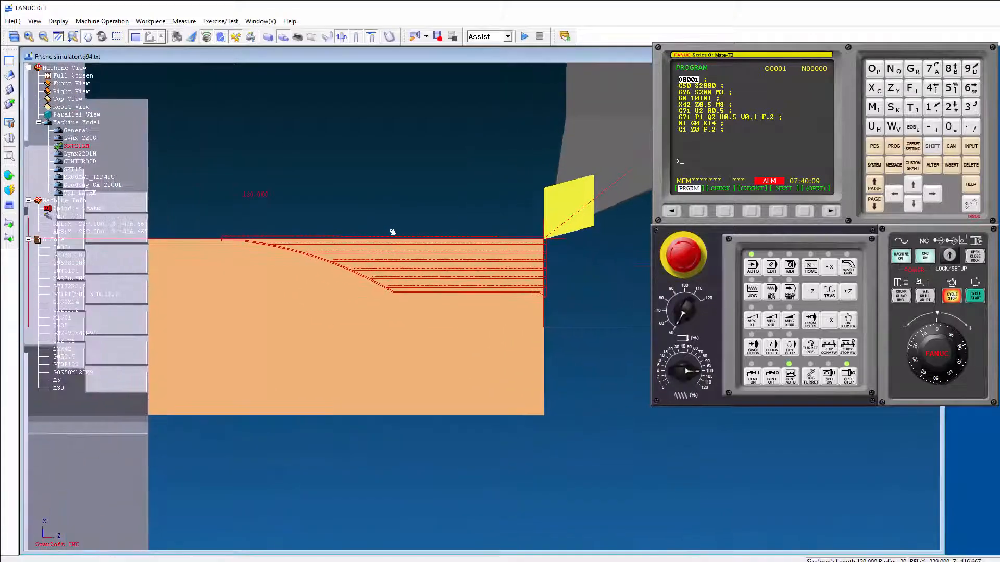
click(133, 37)
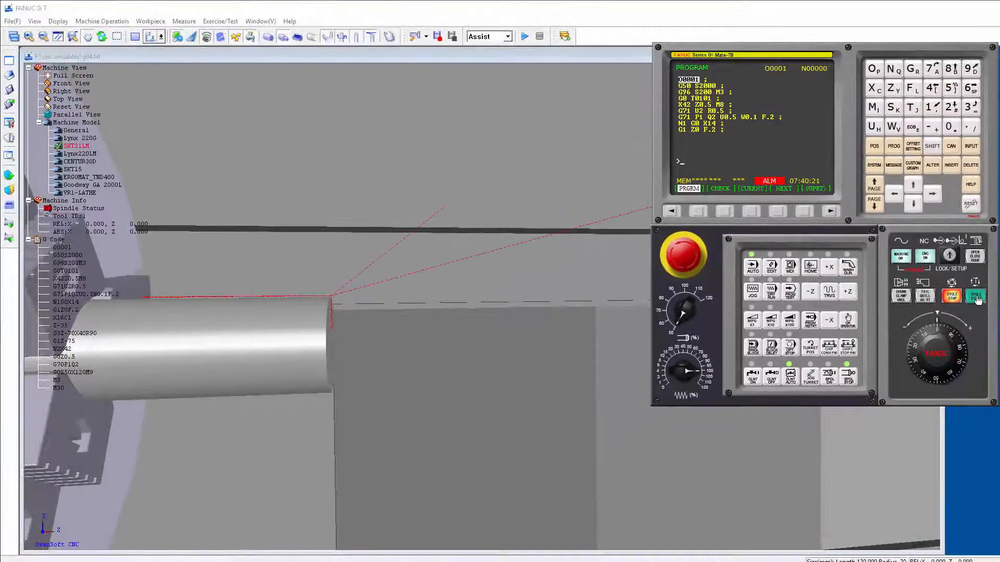
click(975, 296)
click(862, 345)
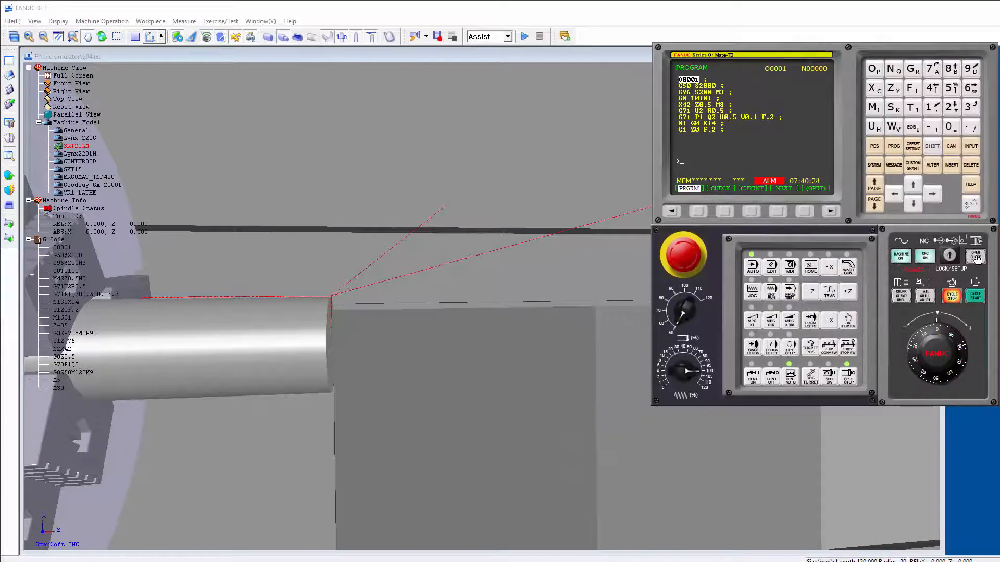
click(975, 297)
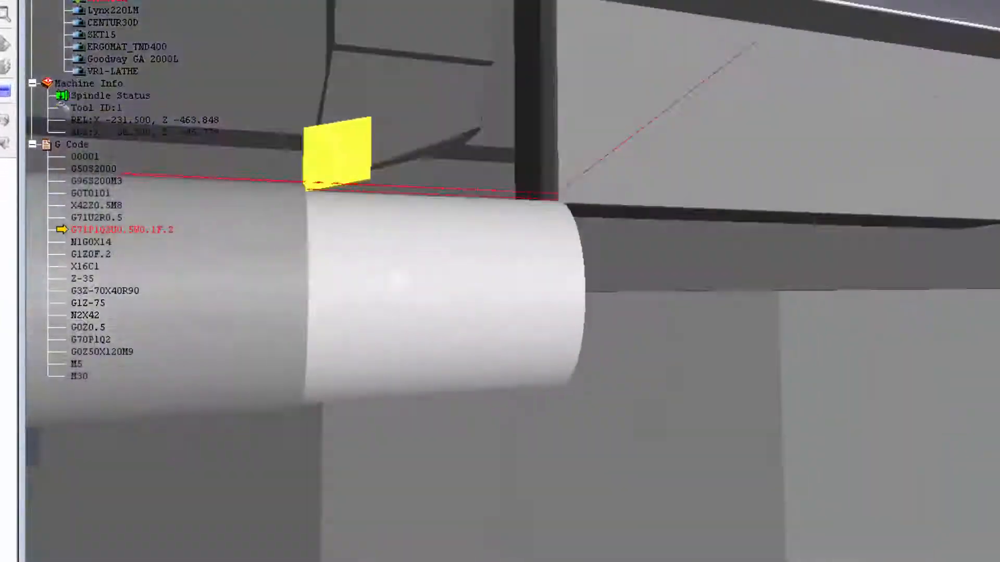
Watch the stock turn into the arced stepped shaft from 2D and 3D views
scroll(312, 286, down, 3)
middle_drag(312, 286, 537, 348)
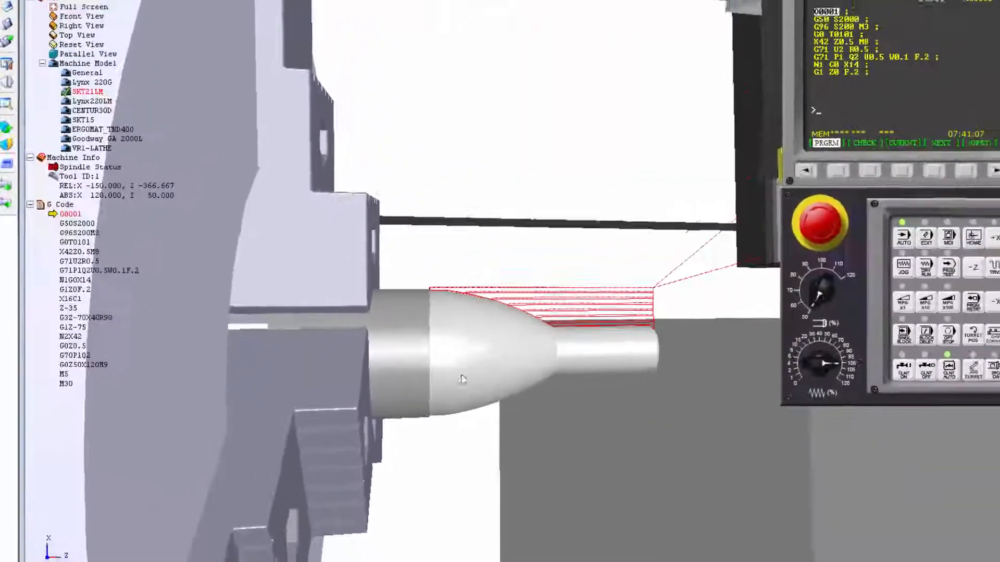
middle_drag(461, 379, 475, 304)
middle_drag(397, 321, 398, 241)
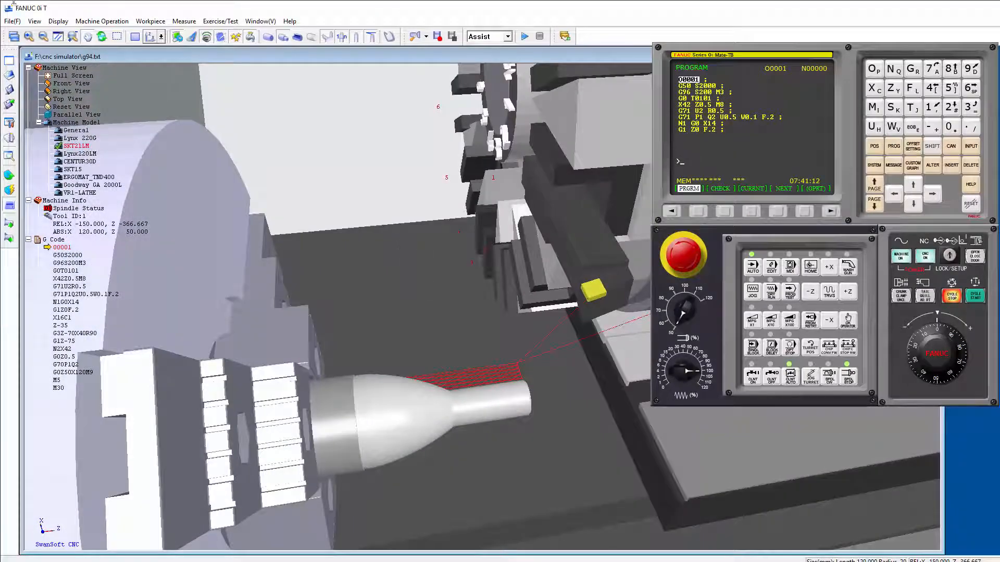
click(135, 37)
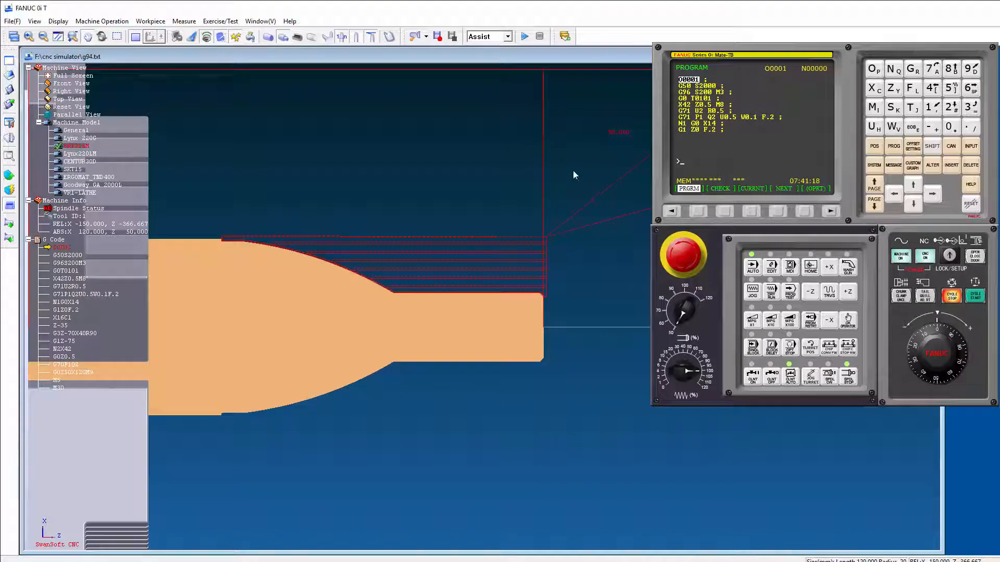
click(150, 37)
middle_drag(403, 474, 468, 298)
middle_drag(489, 130, 490, 141)
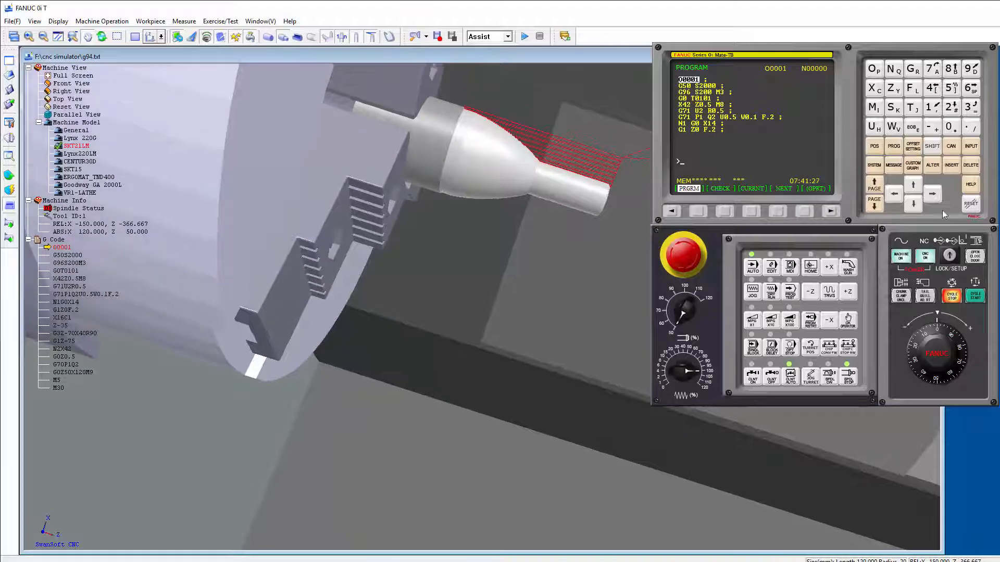
Put the control in edit mode and bring up Workpiece > Stock Size
click(774, 274)
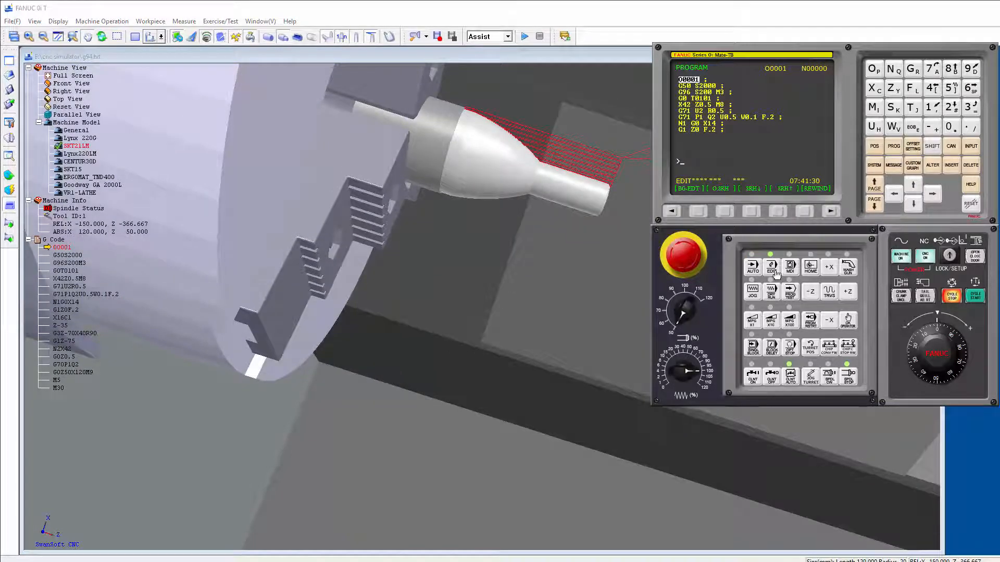
click(136, 37)
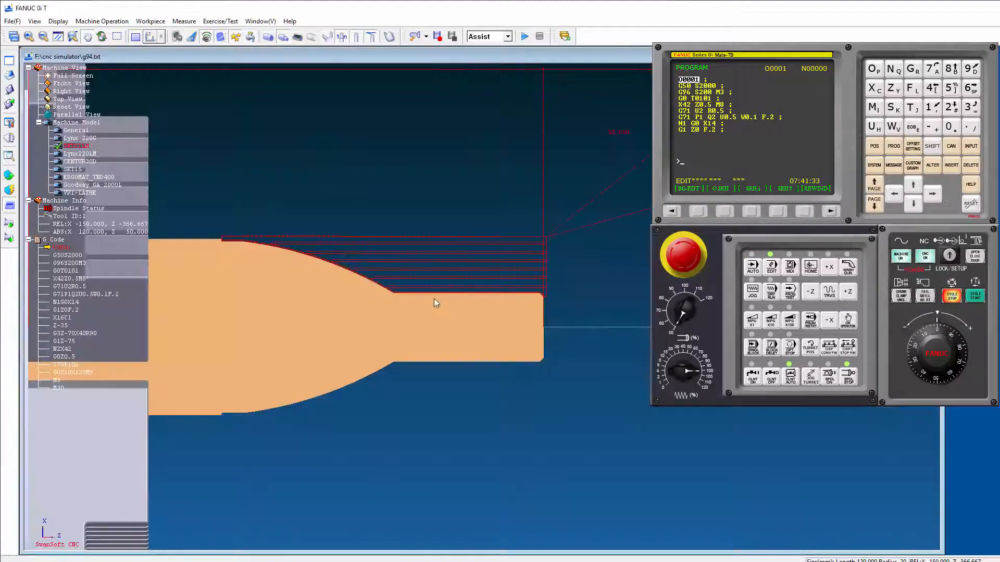
click(49, 174)
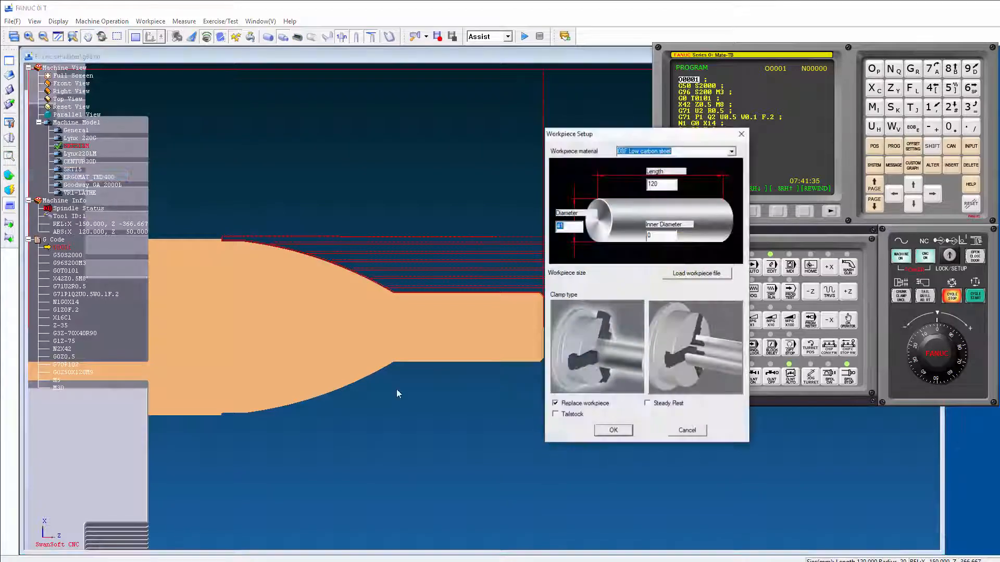
Accept fresh stock, clear the mode warning, and rerun O0001 in AUTO, viewed in 3D
click(604, 429)
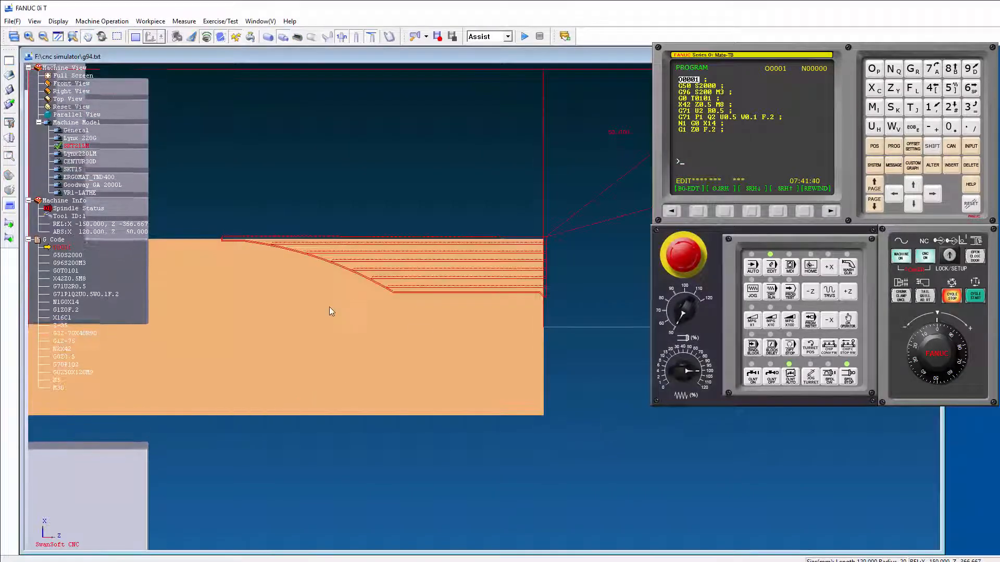
click(976, 296)
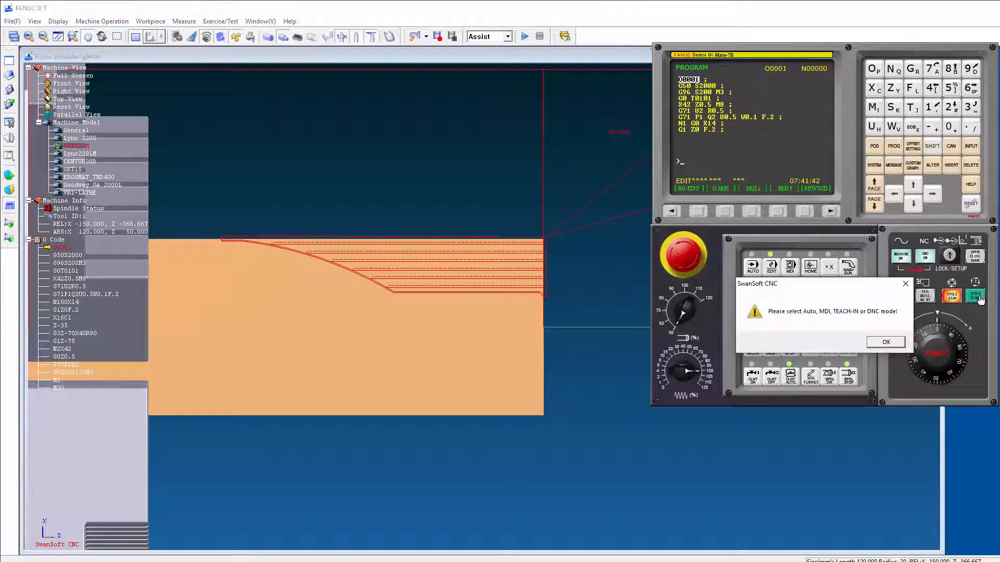
click(886, 342)
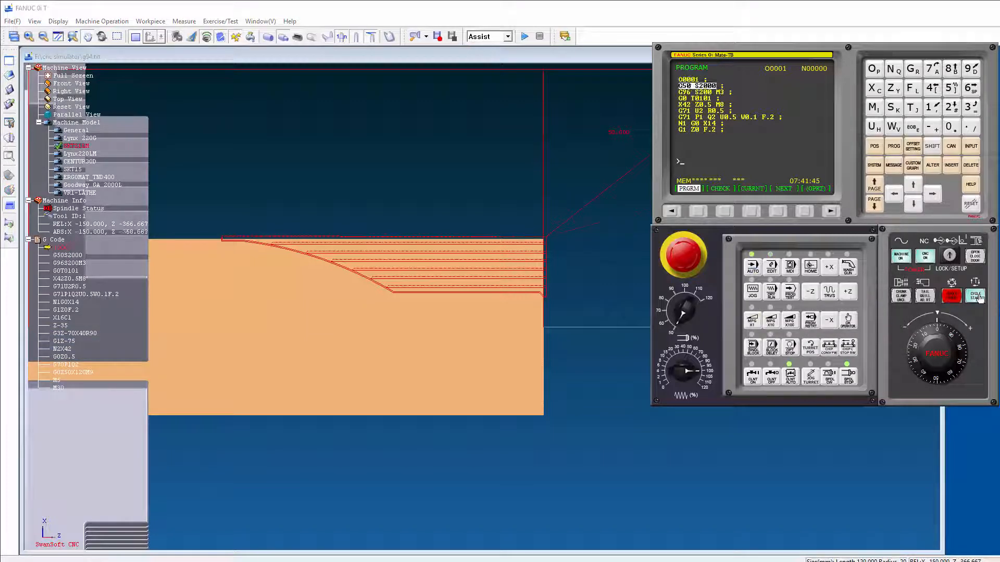
click(977, 297)
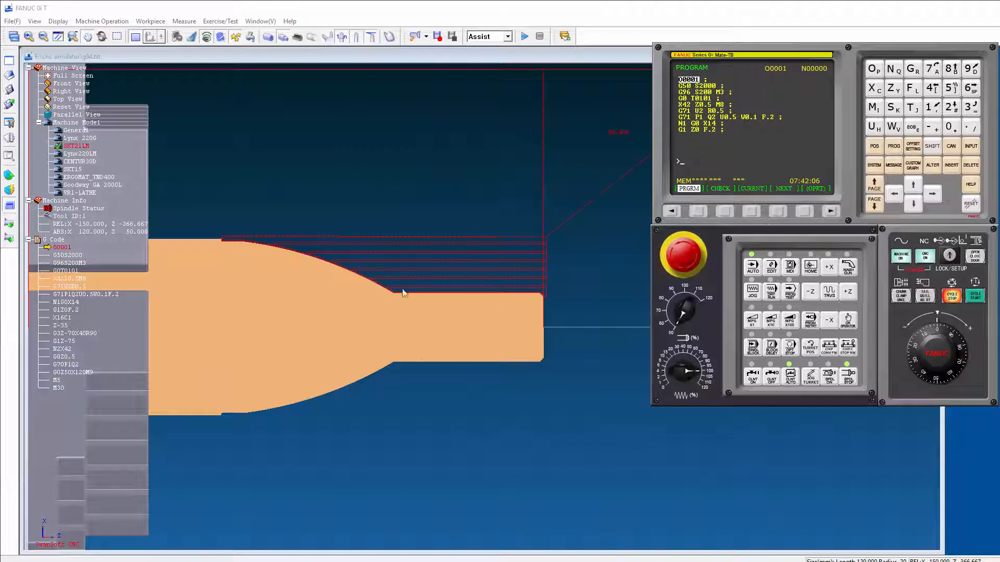
click(135, 39)
drag(366, 181, 572, 319)
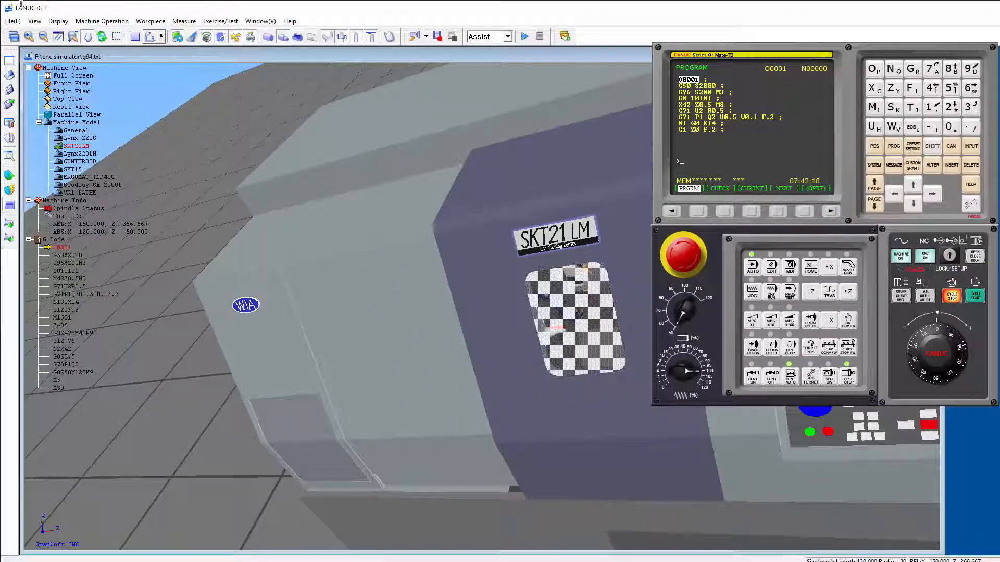